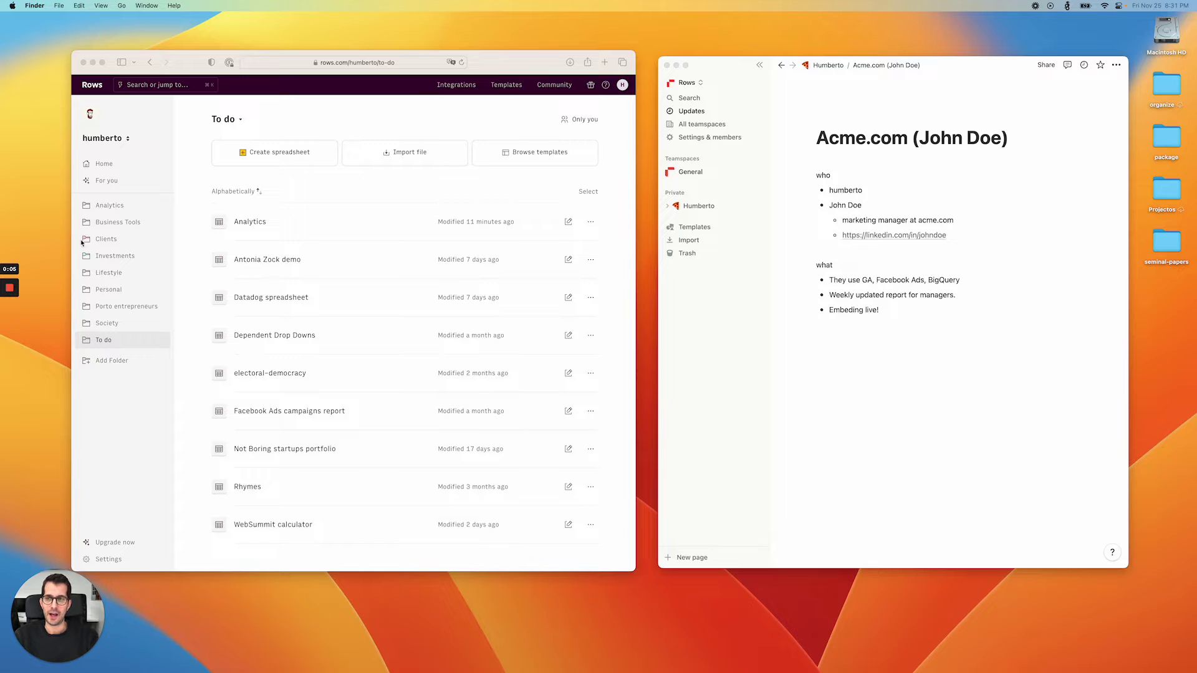
- Create a blank spreadsheet in the To do folder and move through Table1's empty cells
click(290, 121)
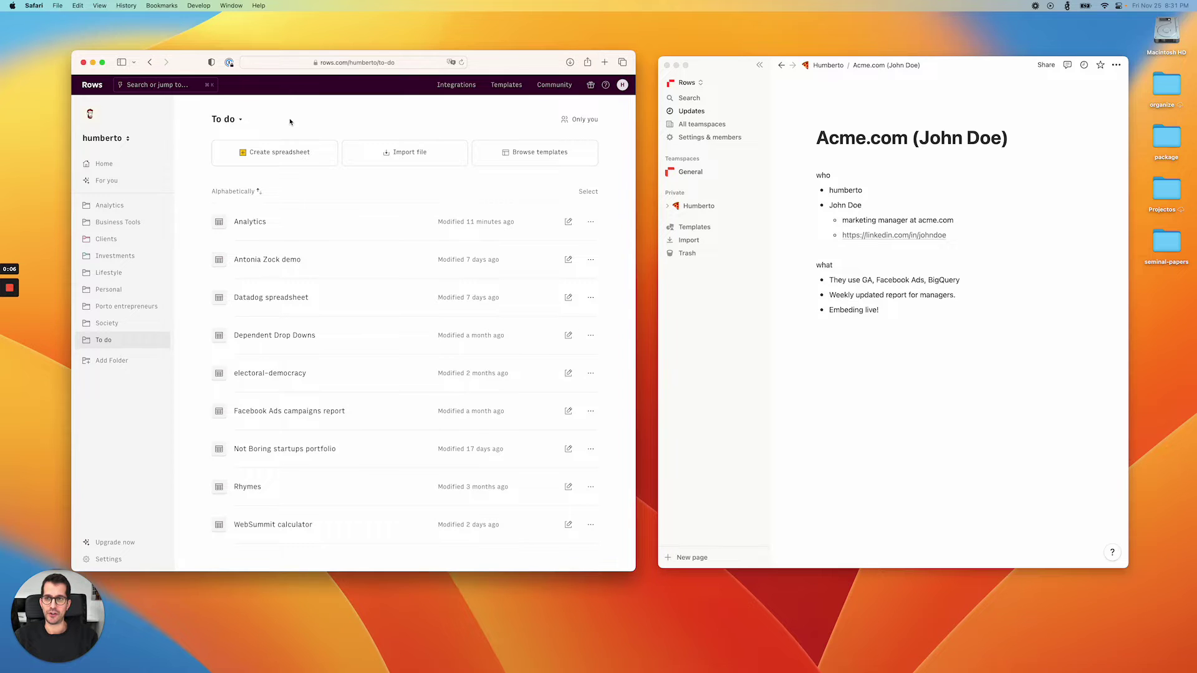
click(295, 154)
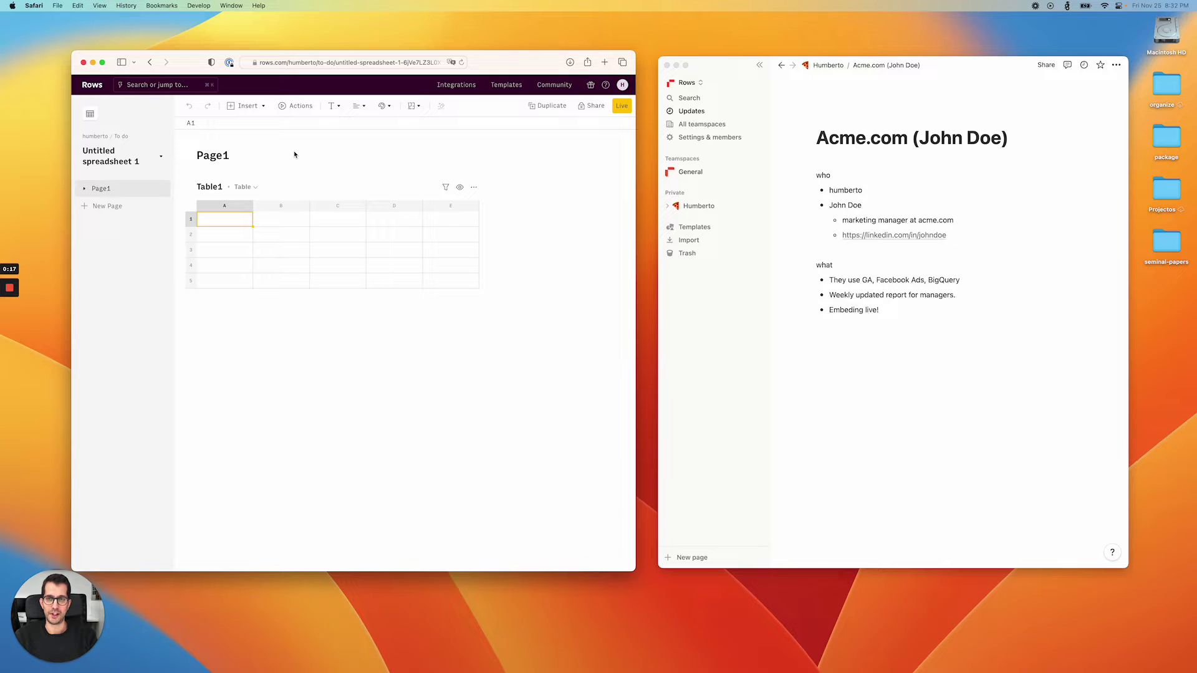
key(Right)
key(Right)
key(Right)
key(Right)
key(Right)
key(Right)
key(Down)
key(Down)
key(Left)
key(Down)
key(Down)
key(Down)
key(Left)
key(Down)
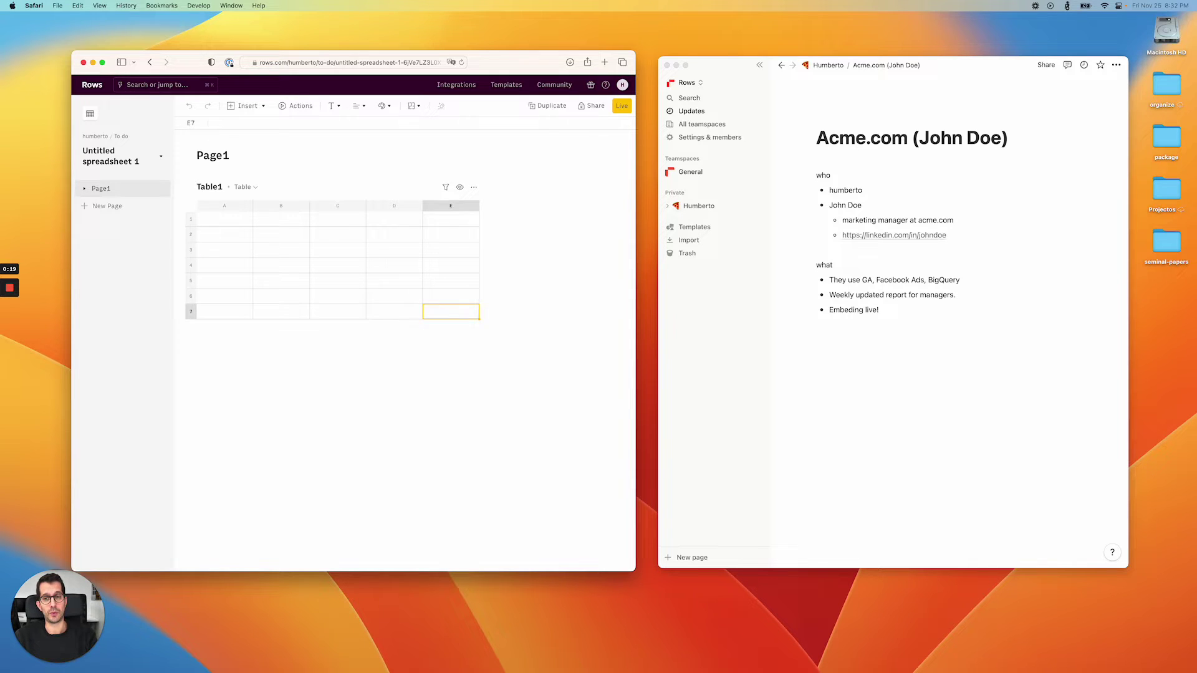
key(Left)
key(Left)
key(Left)
key(Left)
key(Up)
key(Up)
key(Up)
key(Up)
key(Up)
key(Up)
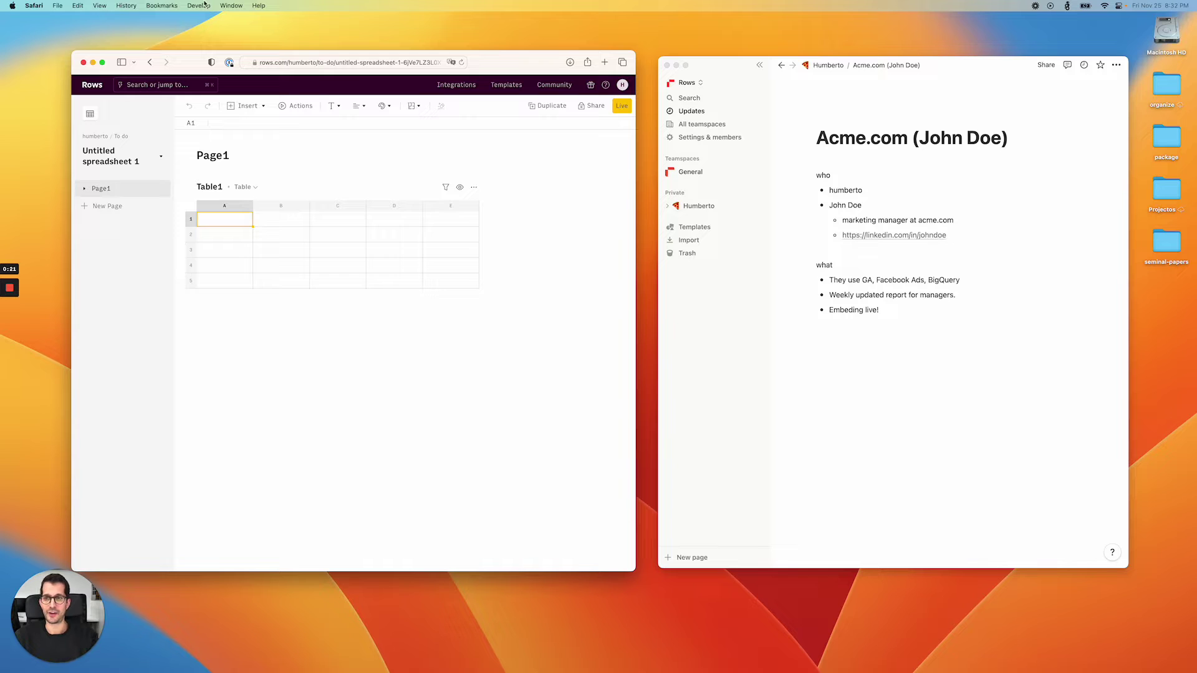
- Search 'go' in Actions and pick Google Analytics' 'Get a report with custom Google Analytics metrics'
click(296, 106)
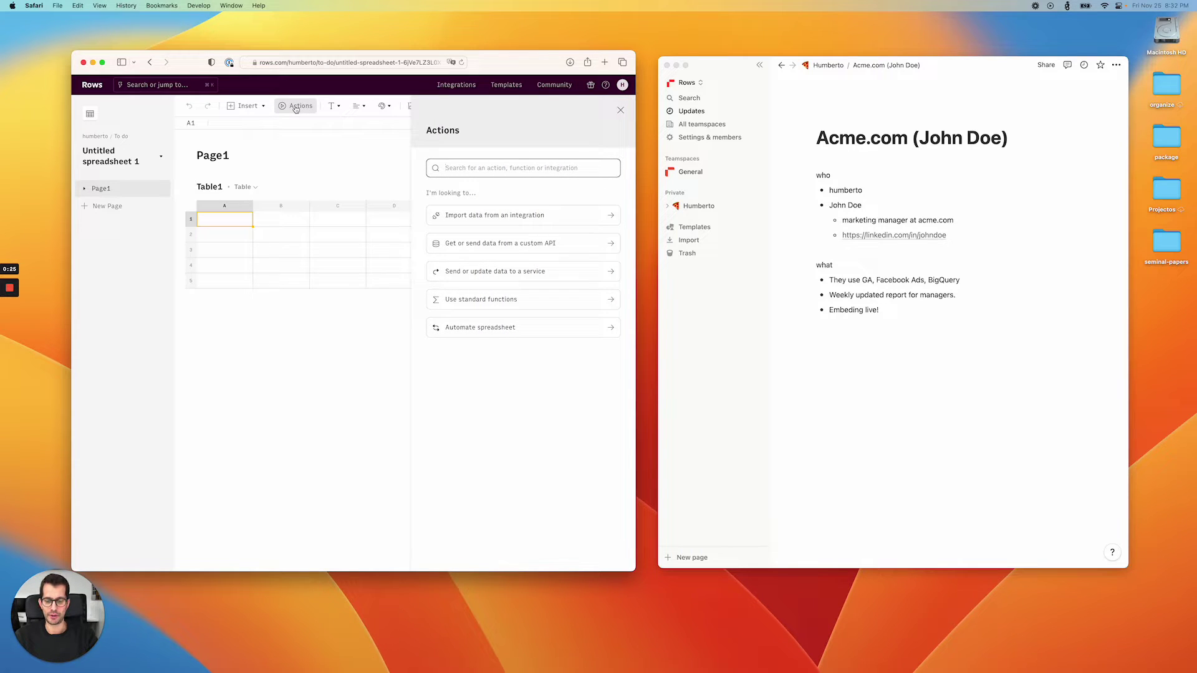
text(google an)
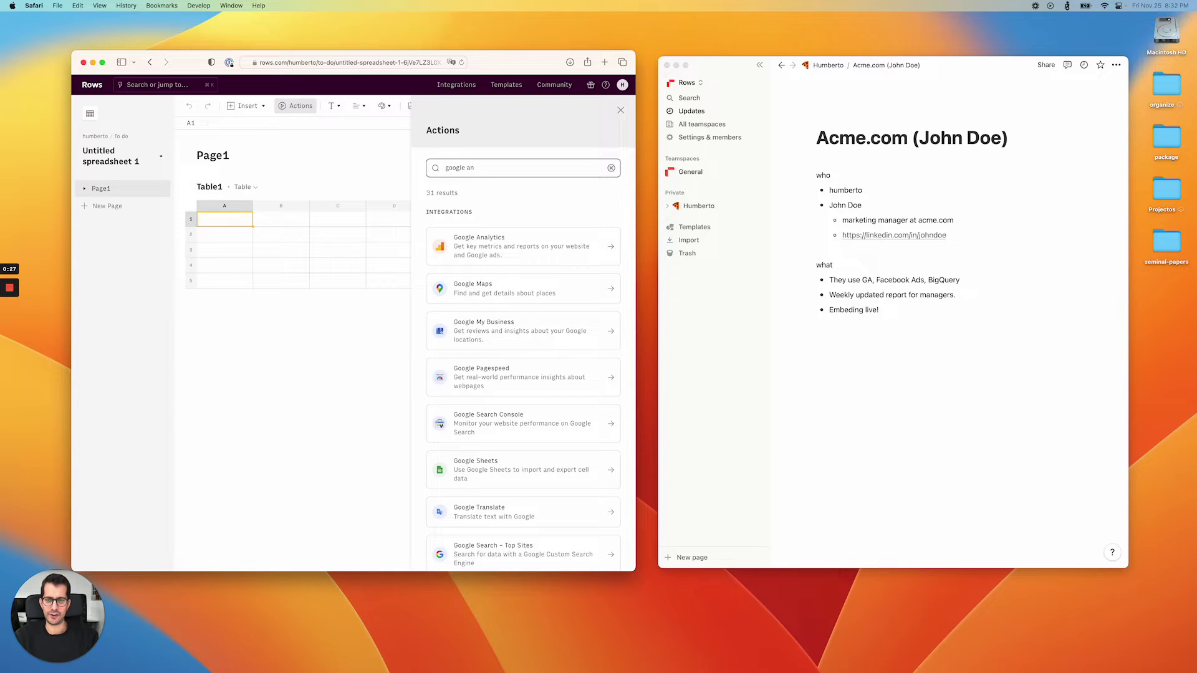
click(482, 247)
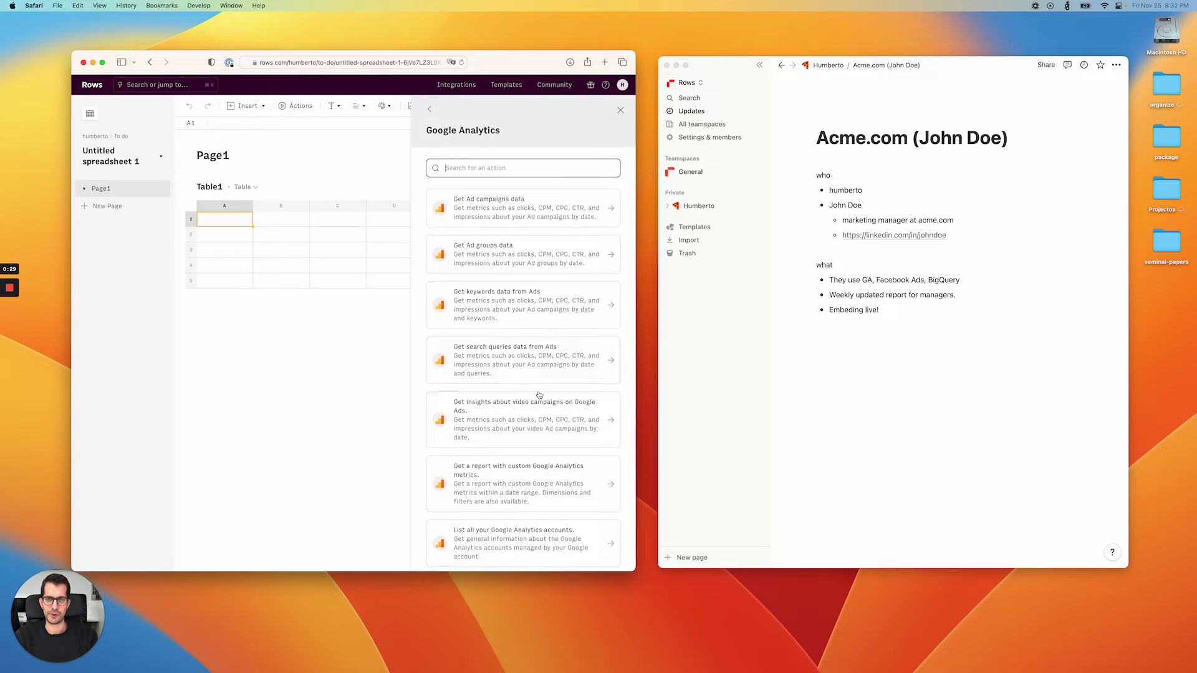
click(522, 462)
- Choose the Rows (All Web Site Data) property and the range 2022-01-01 to 2022-03-31
click(508, 287)
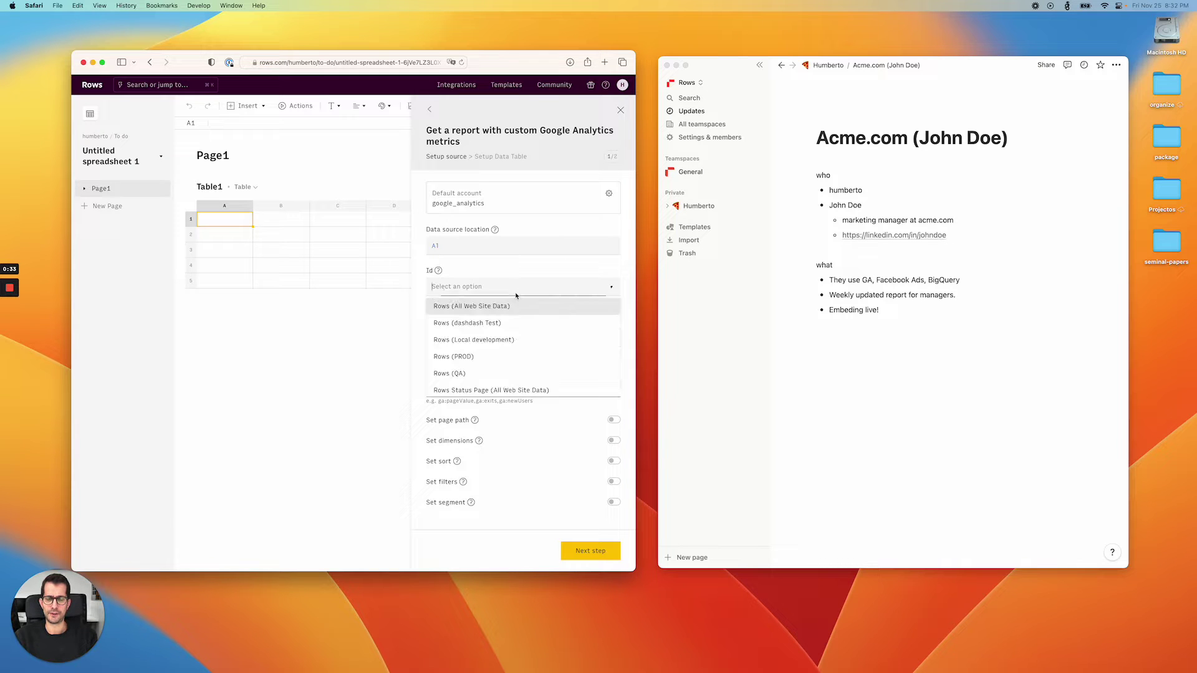
click(507, 307)
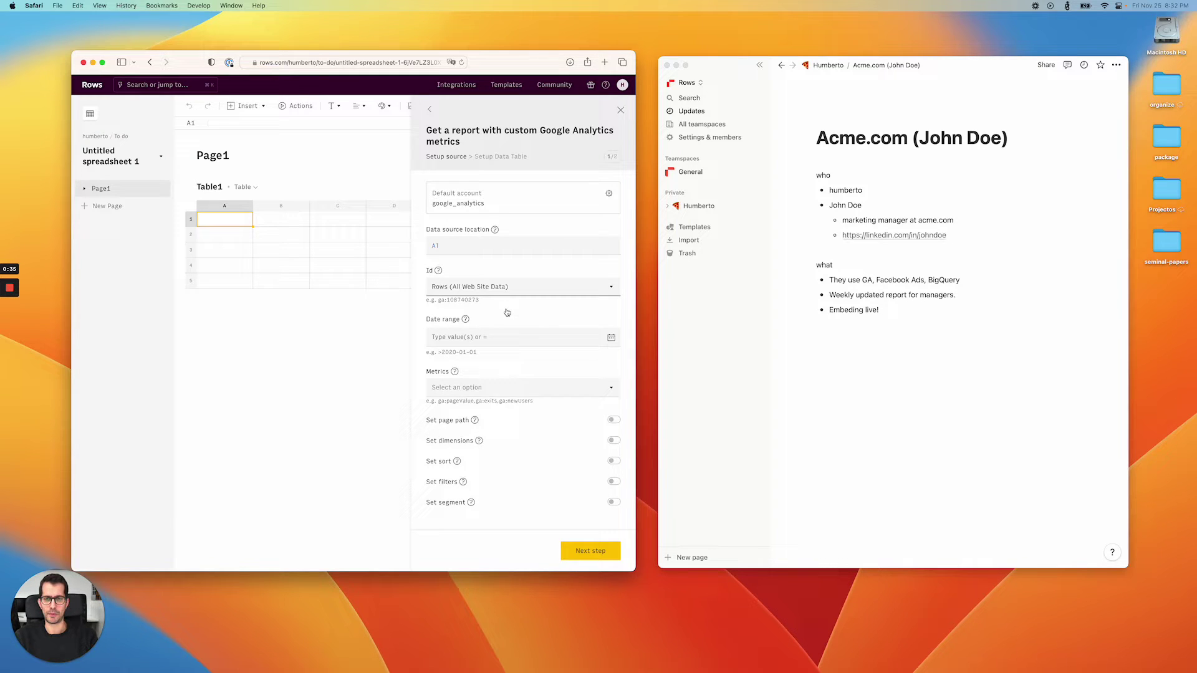
click(612, 338)
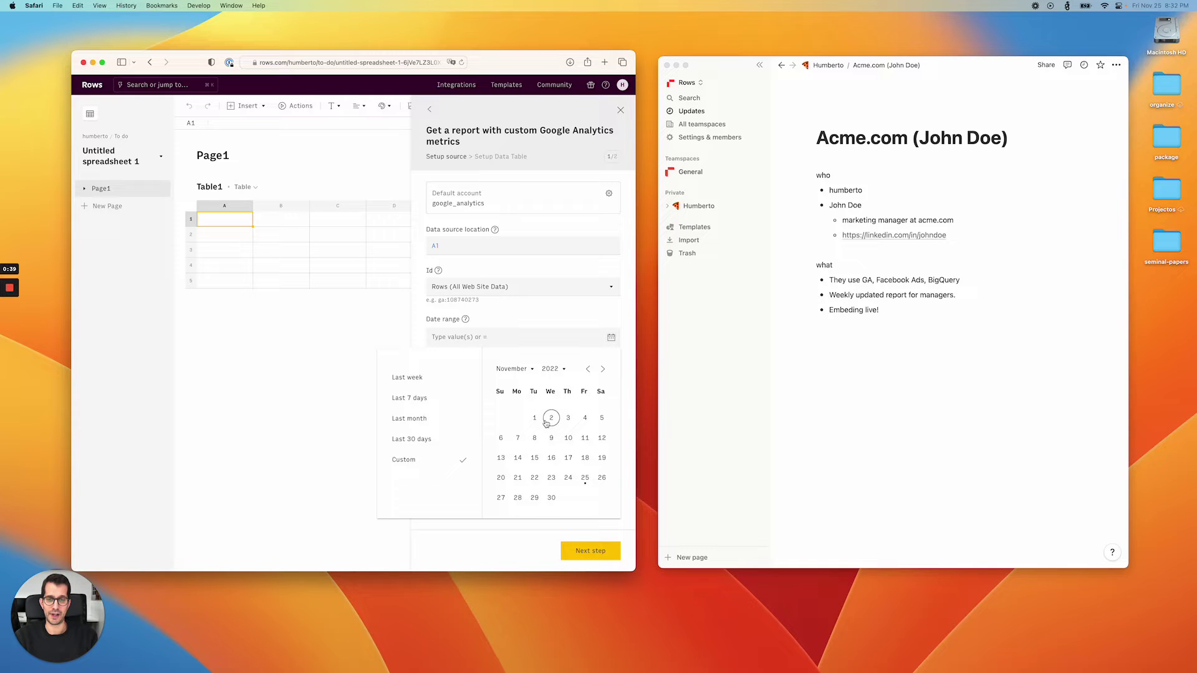
click(523, 369)
scroll(521, 424, up, 5)
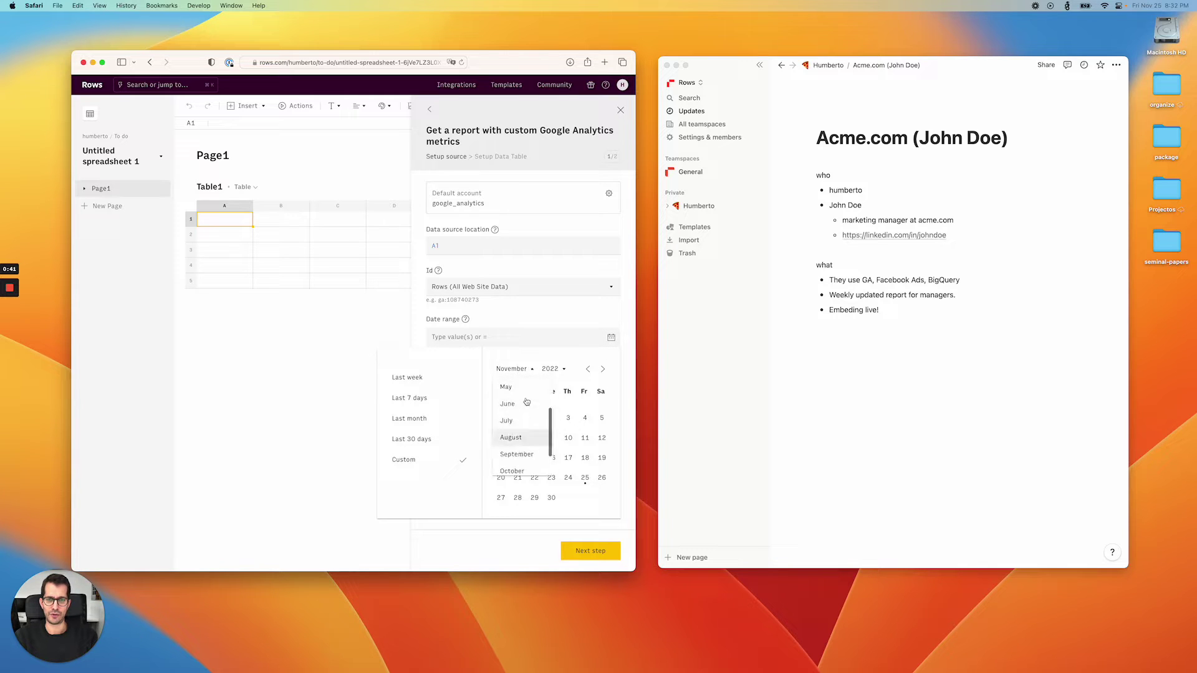
click(520, 386)
click(602, 406)
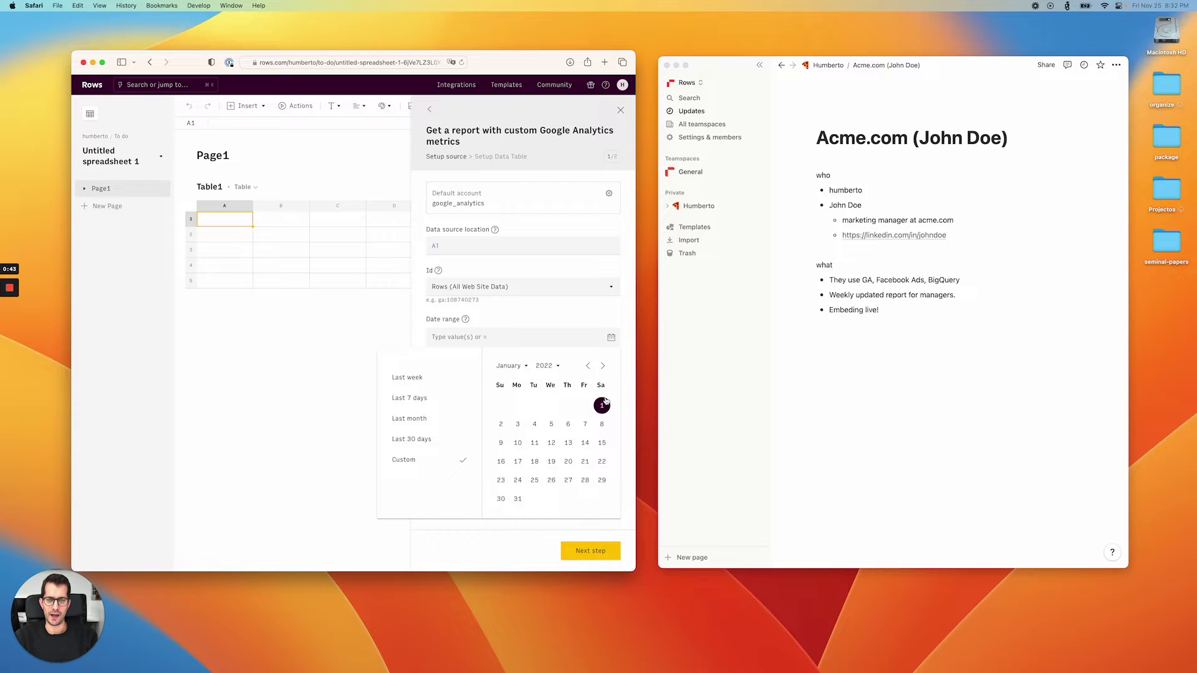
click(603, 366)
click(603, 368)
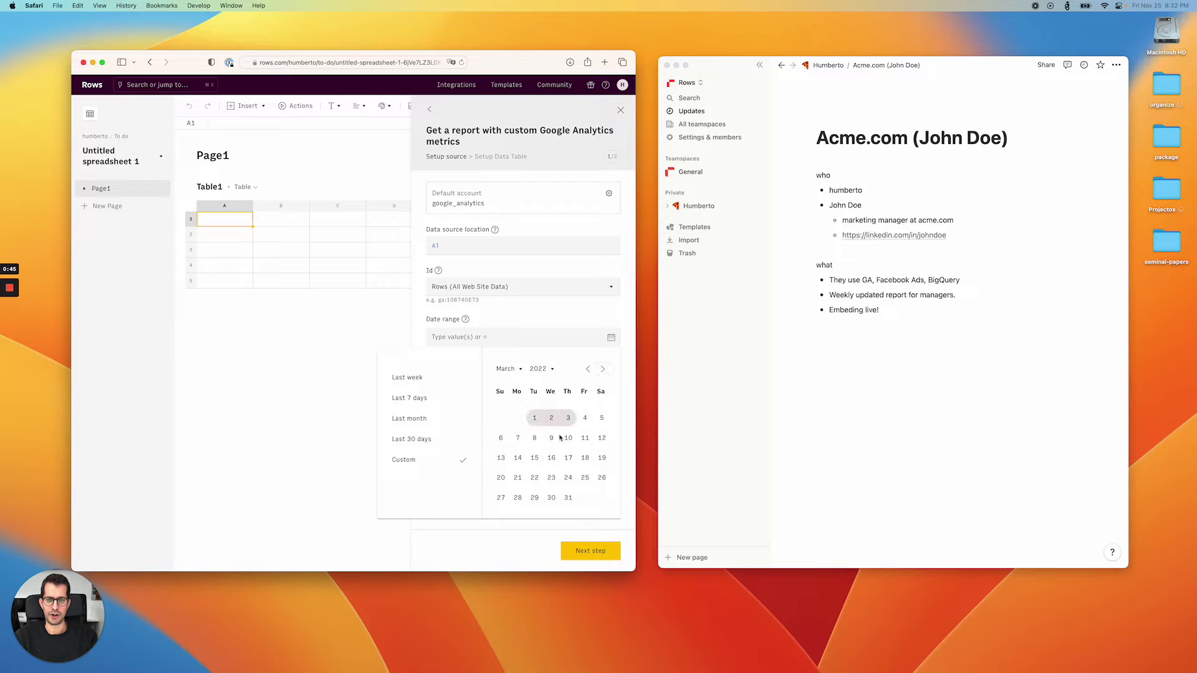
click(568, 497)
click(558, 311)
- Add ga:pageviews and ga:uniquePageviews as the report metrics
click(540, 390)
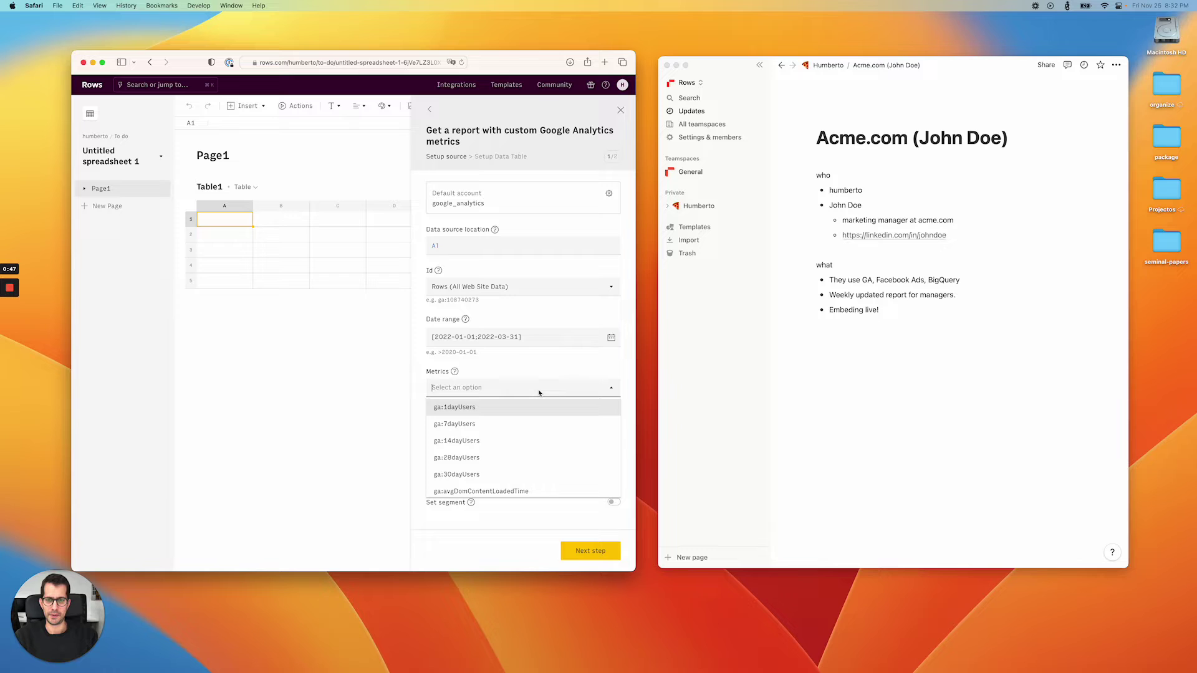
text(pageview)
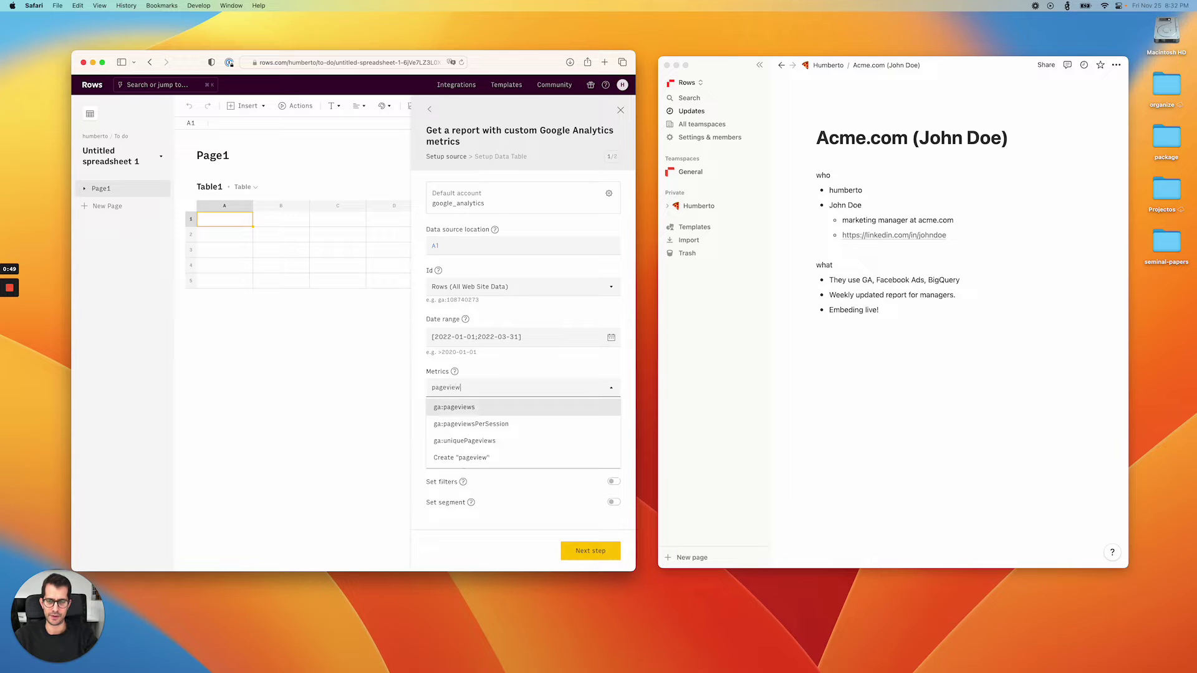
key(Return)
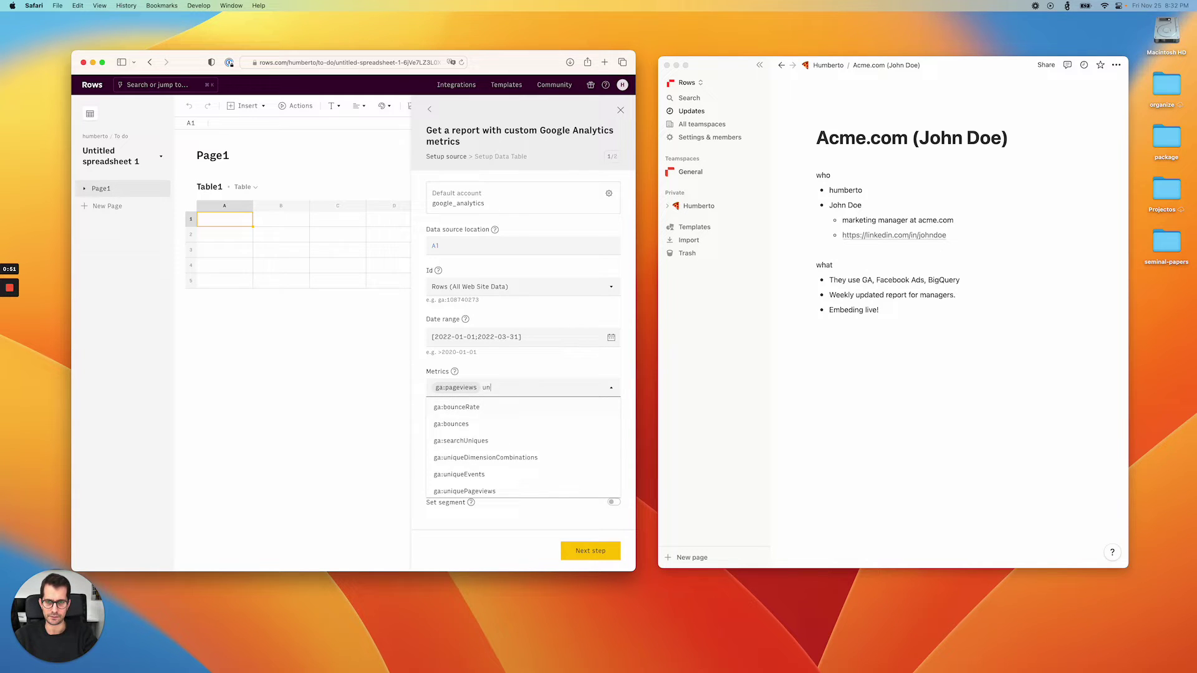
text(unique)
key(Return)
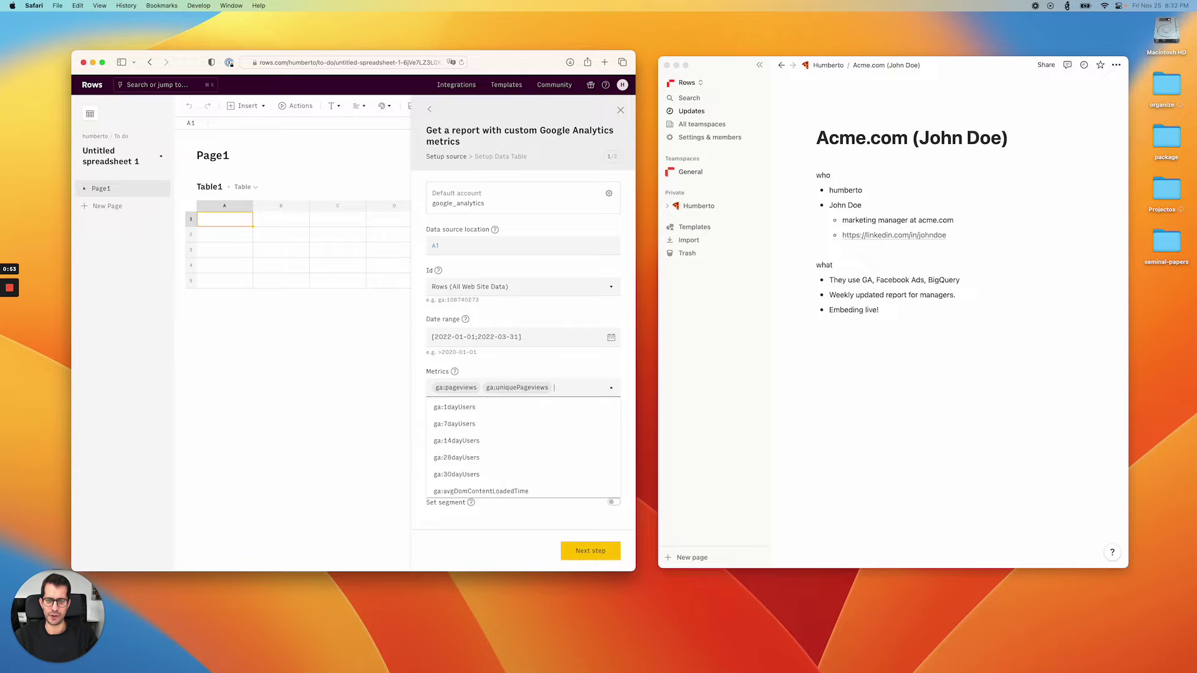
click(542, 370)
- Break the report down by the ga:yearWeek dimension and load it into A1
click(613, 440)
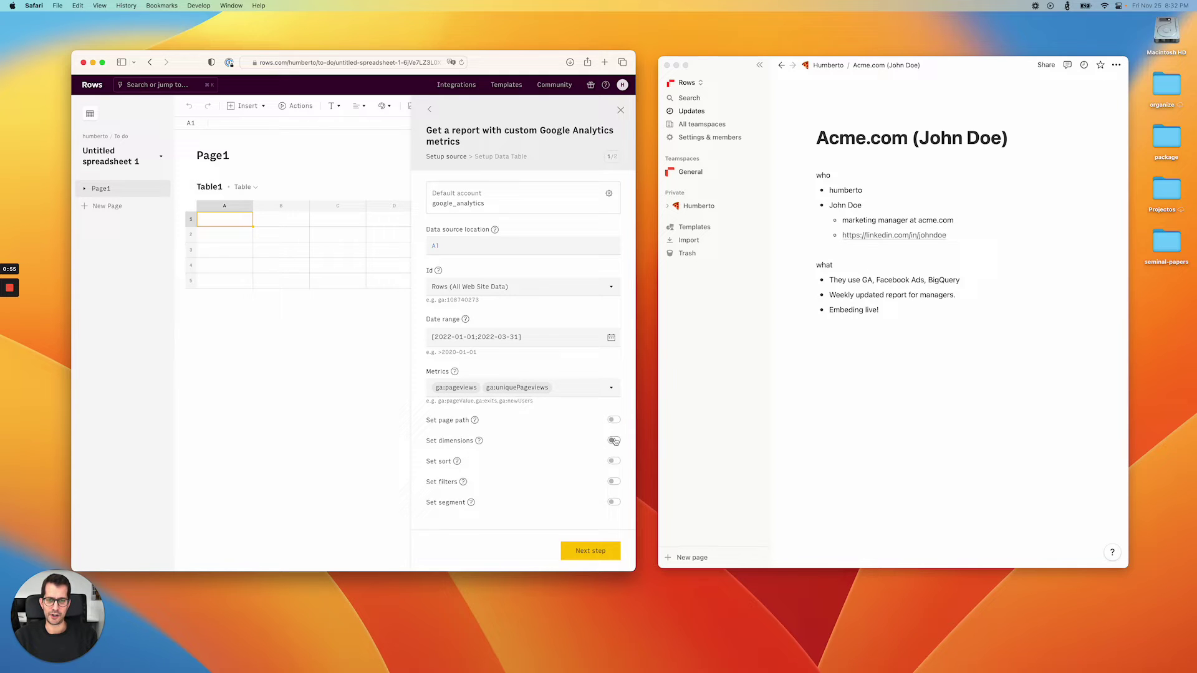
click(530, 461)
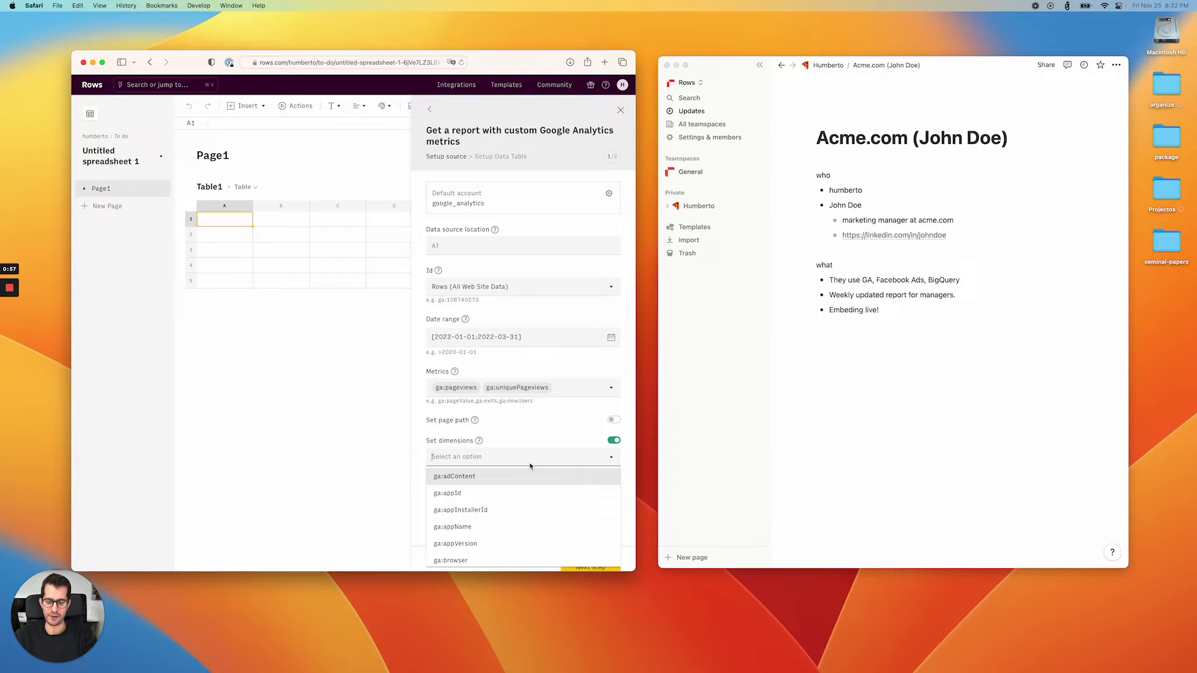
text(year)
click(506, 510)
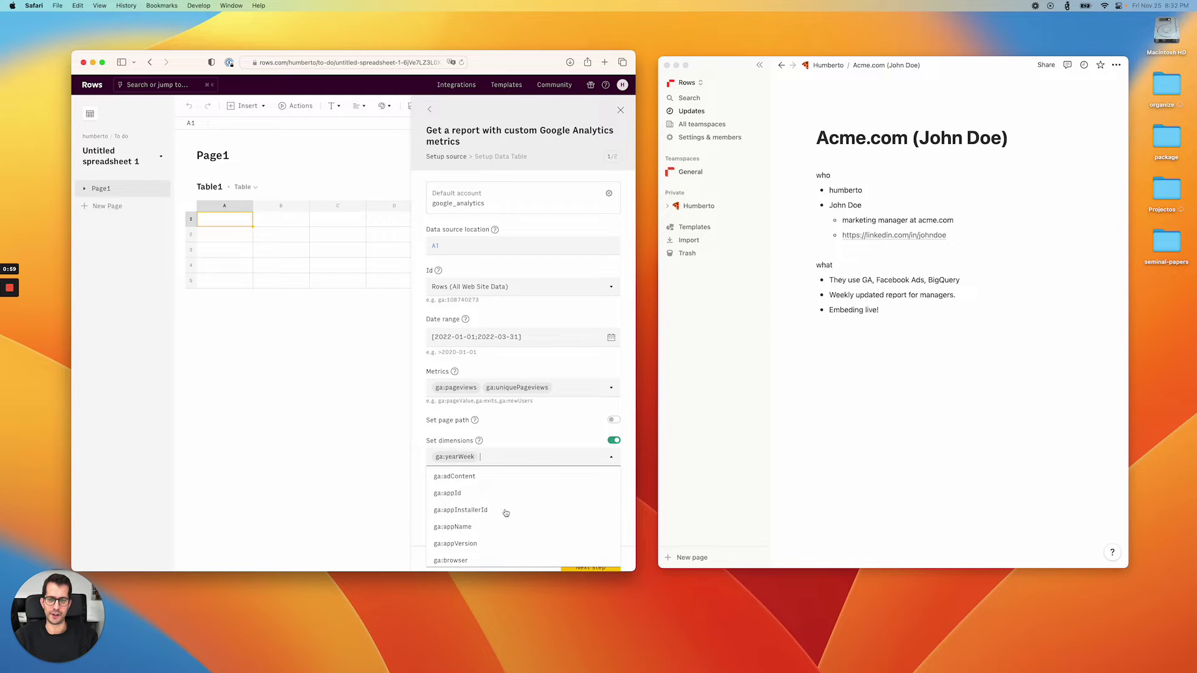
click(565, 445)
click(590, 566)
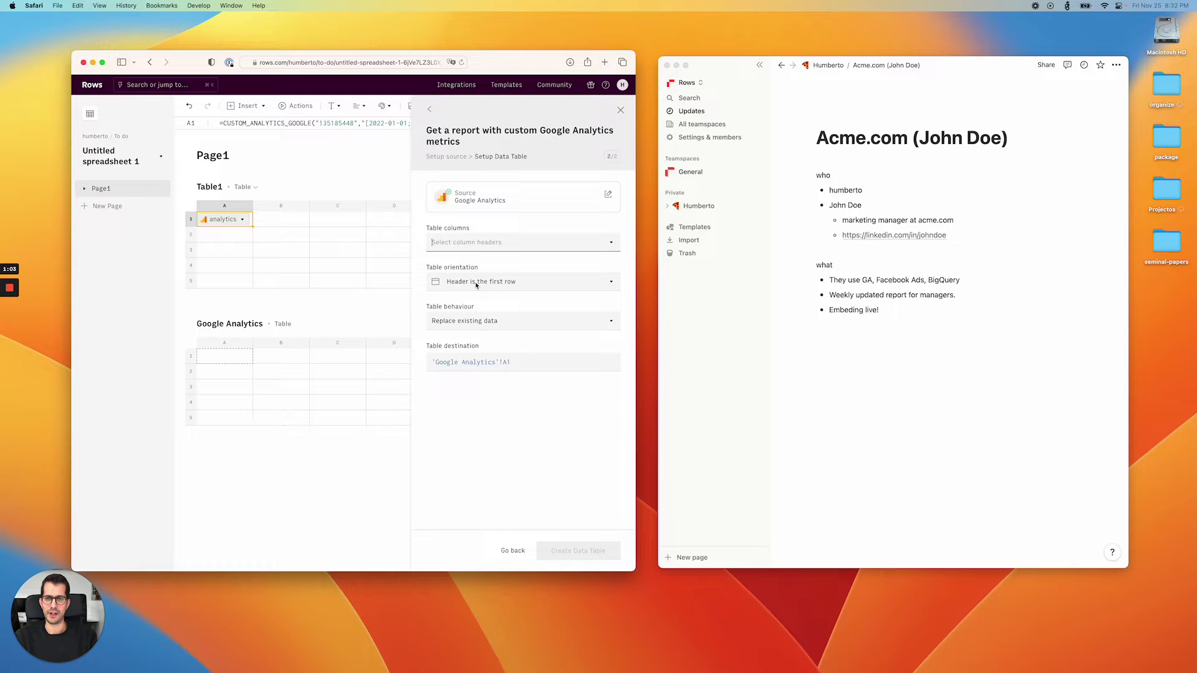
- Include Ga year week, Ga pageviews and Ga unique pageviews as table columns
click(510, 250)
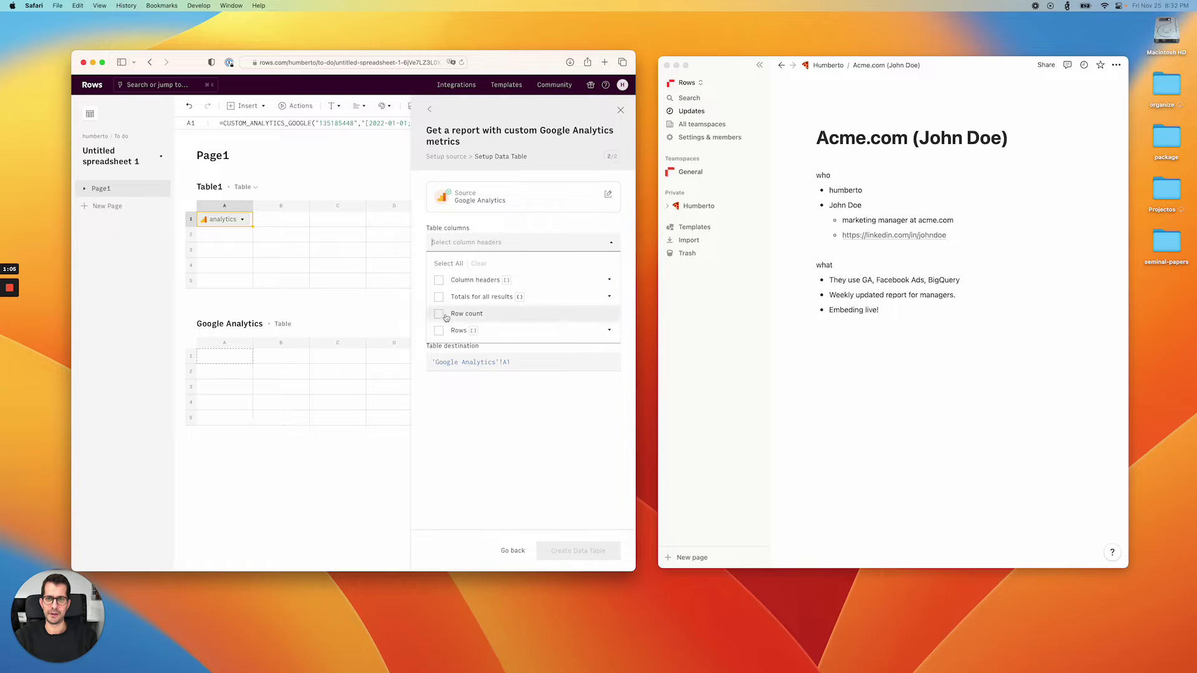
click(610, 331)
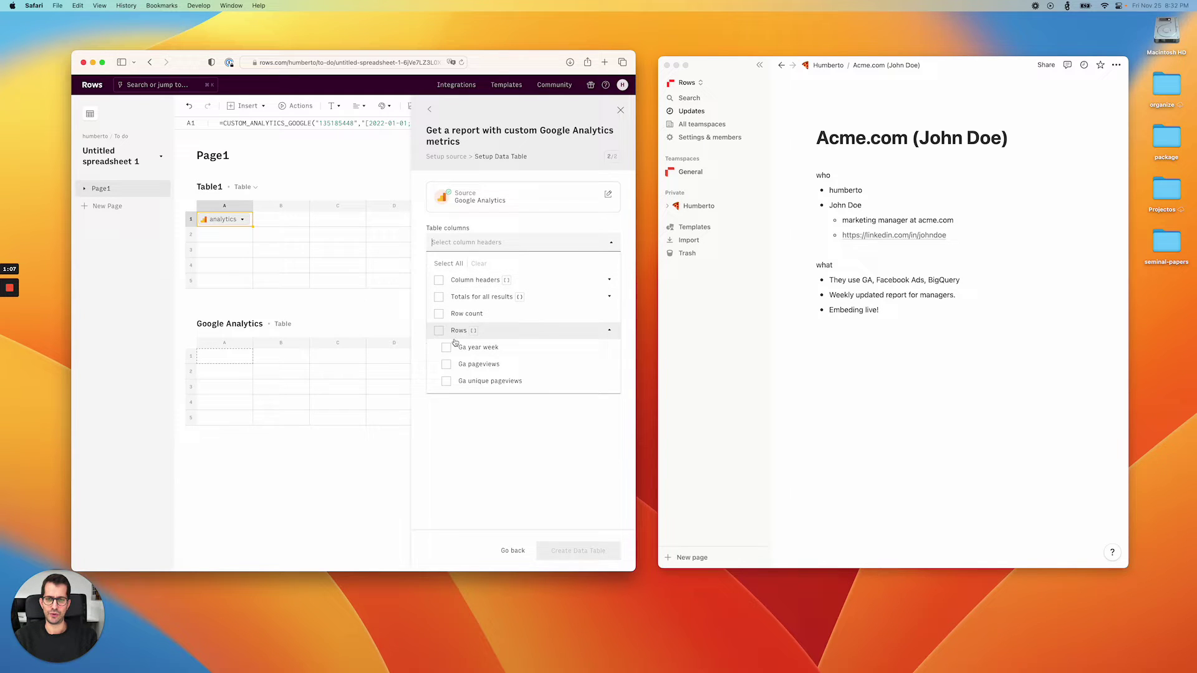
click(445, 352)
click(447, 365)
click(447, 381)
click(489, 468)
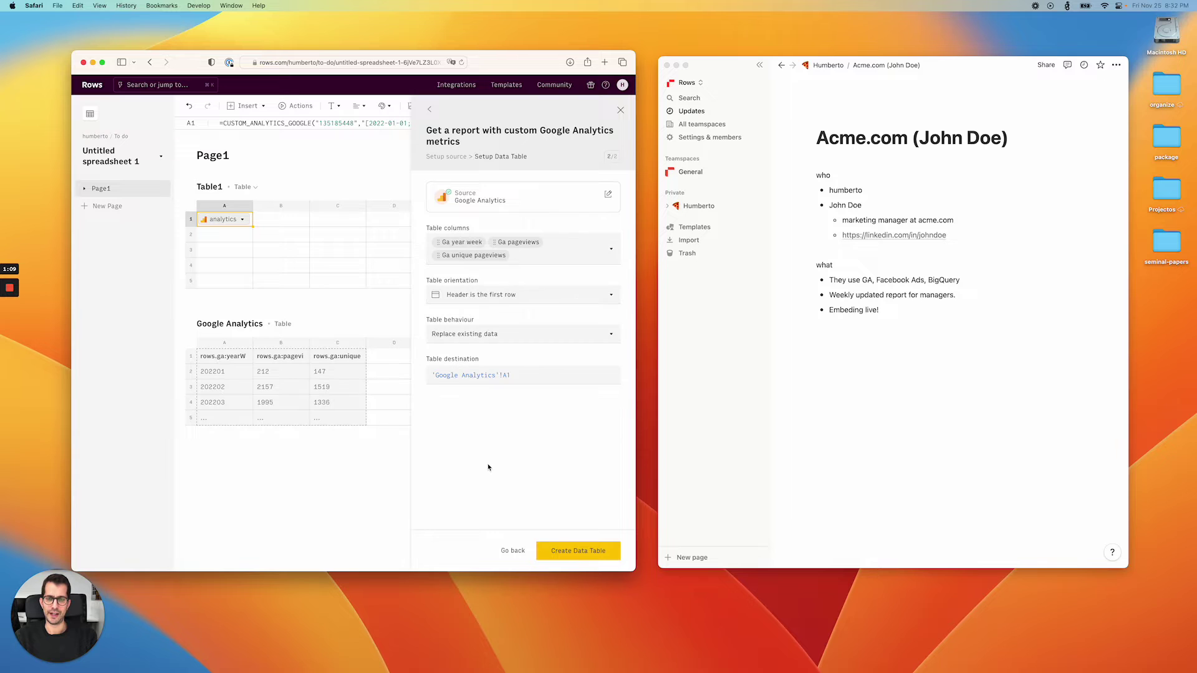
- Set the table orientation to headers in the first row and create the data table
click(535, 294)
click(512, 331)
click(511, 296)
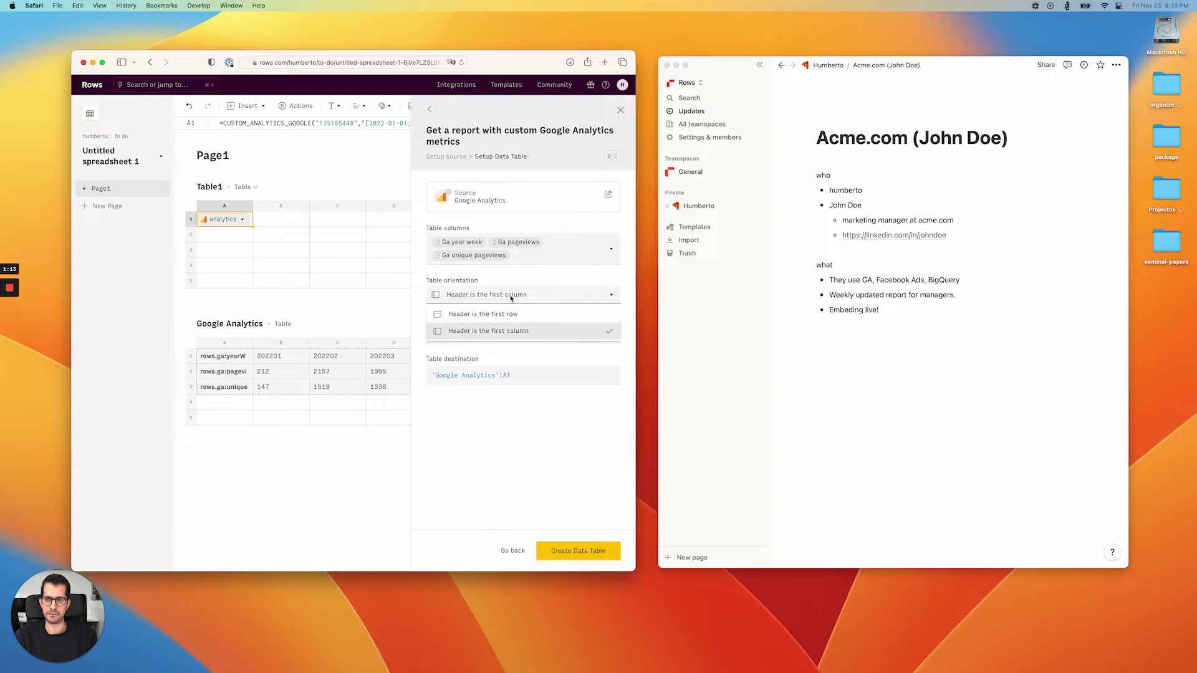
click(507, 313)
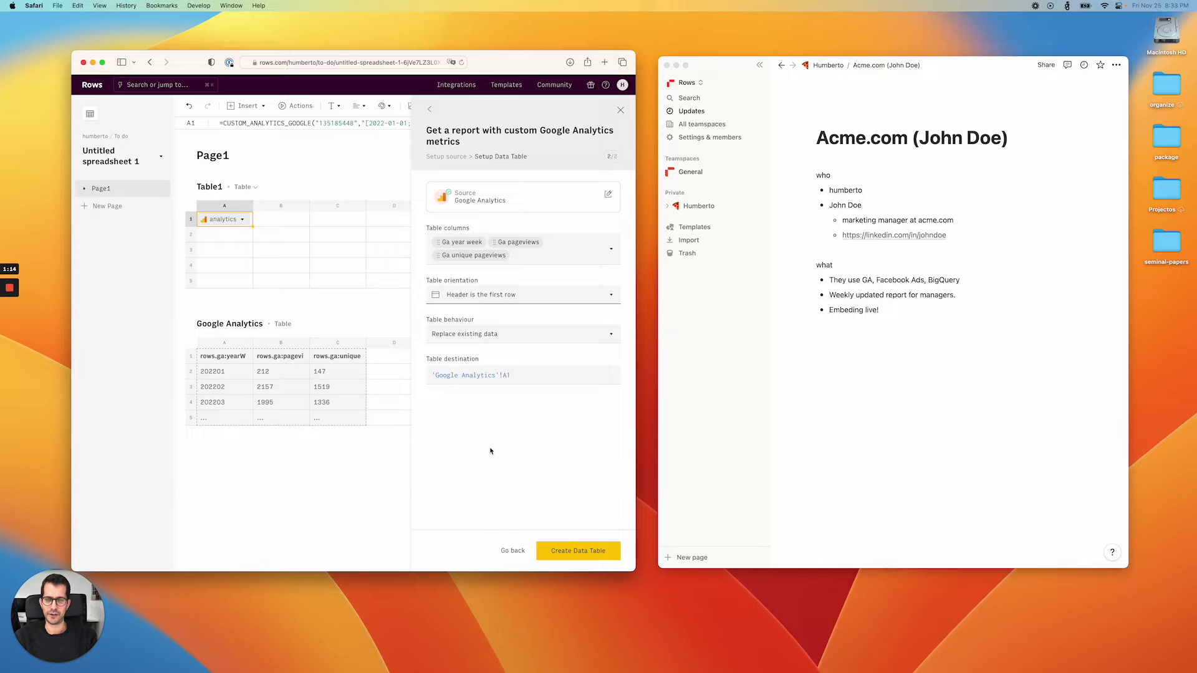
click(574, 552)
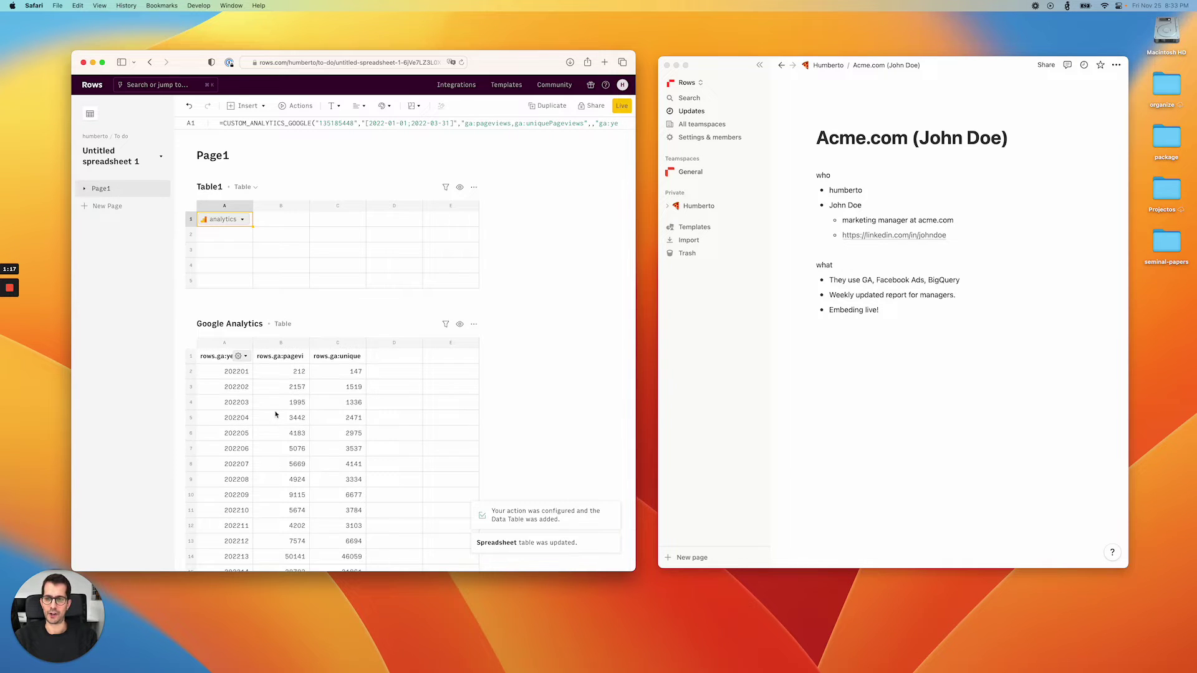
- Insert a chart from the selected Google Analytics table data
click(276, 416)
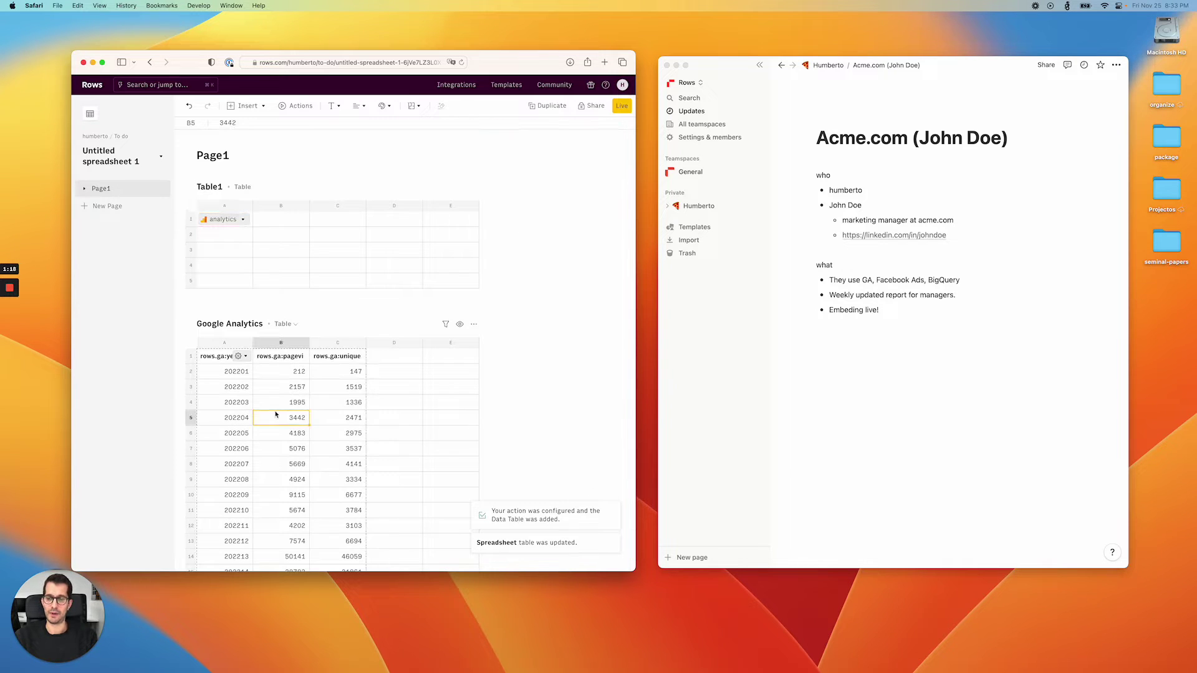
click(245, 105)
click(262, 163)
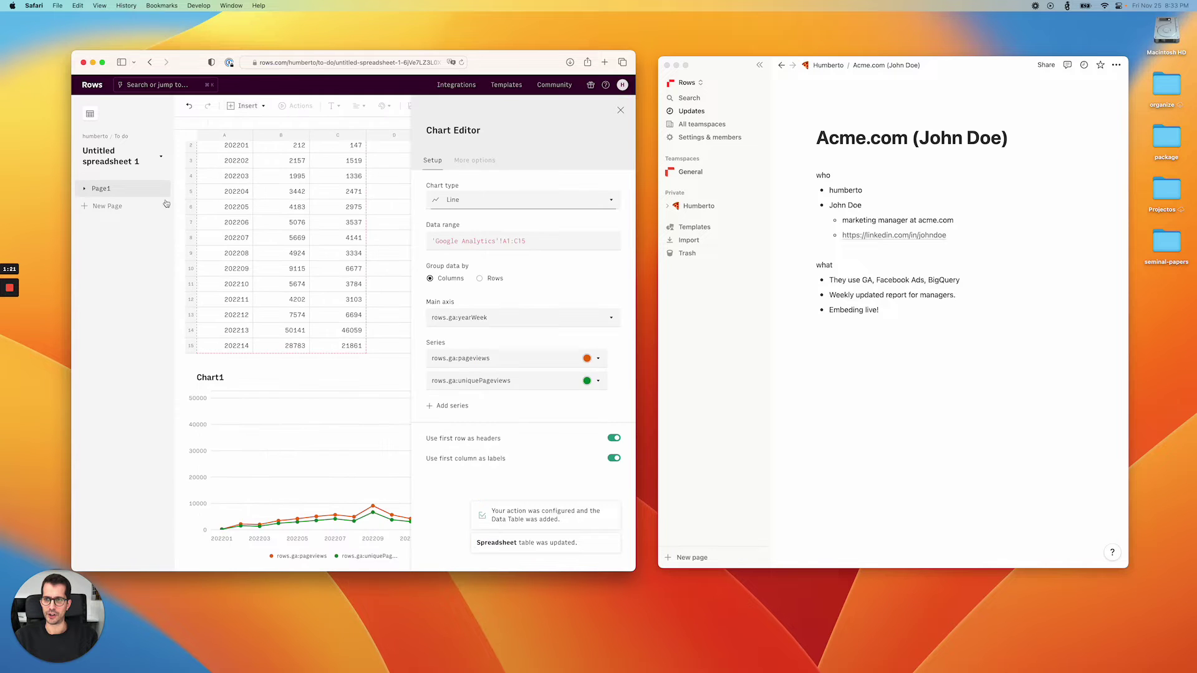
- Move Chart1 above the Google Analytics table in Page1 and close the chart settings
click(95, 190)
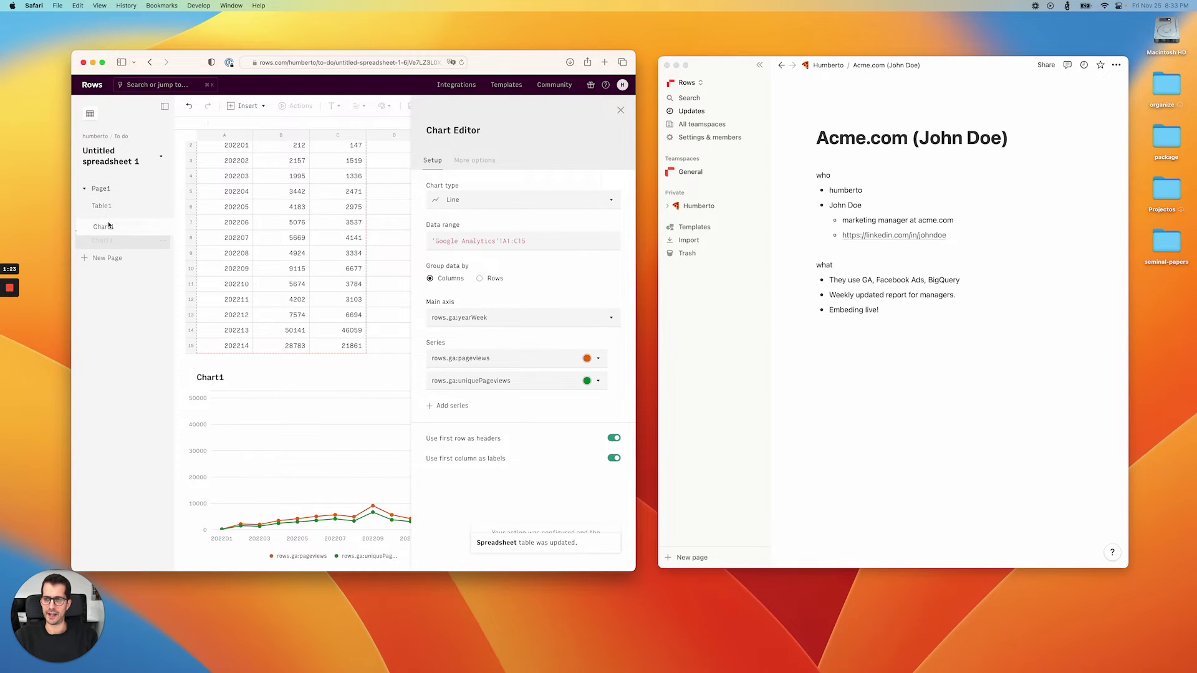
drag(106, 240, 107, 218)
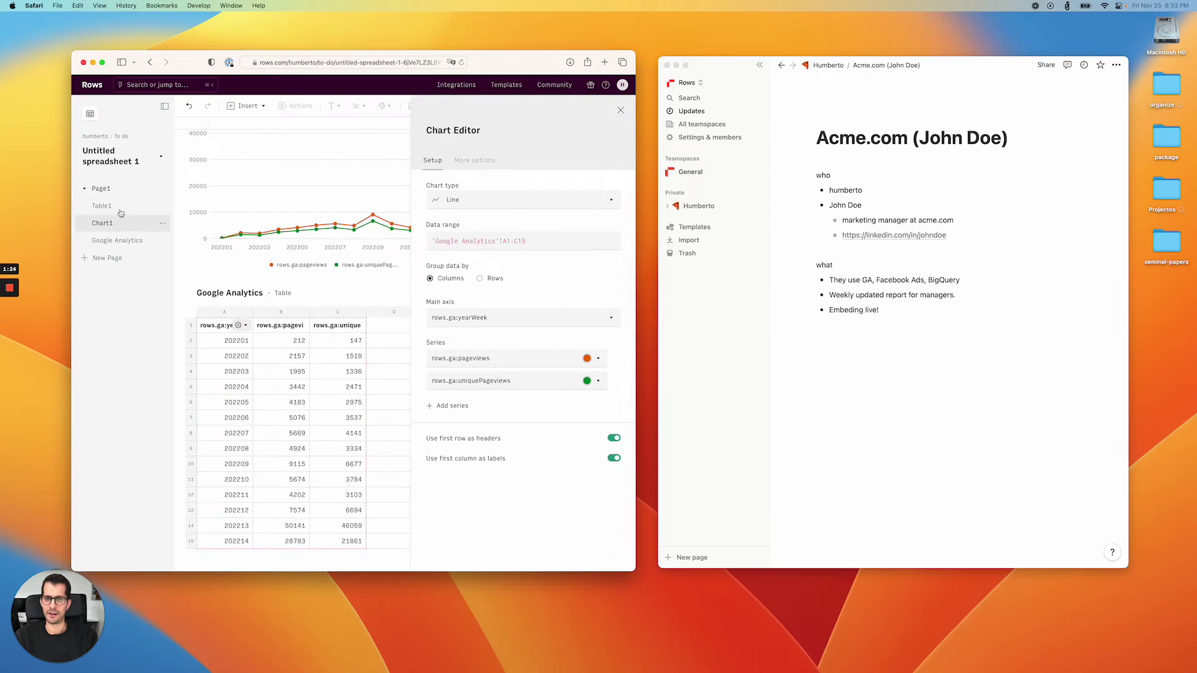
click(621, 109)
scroll(436, 199, up, 5)
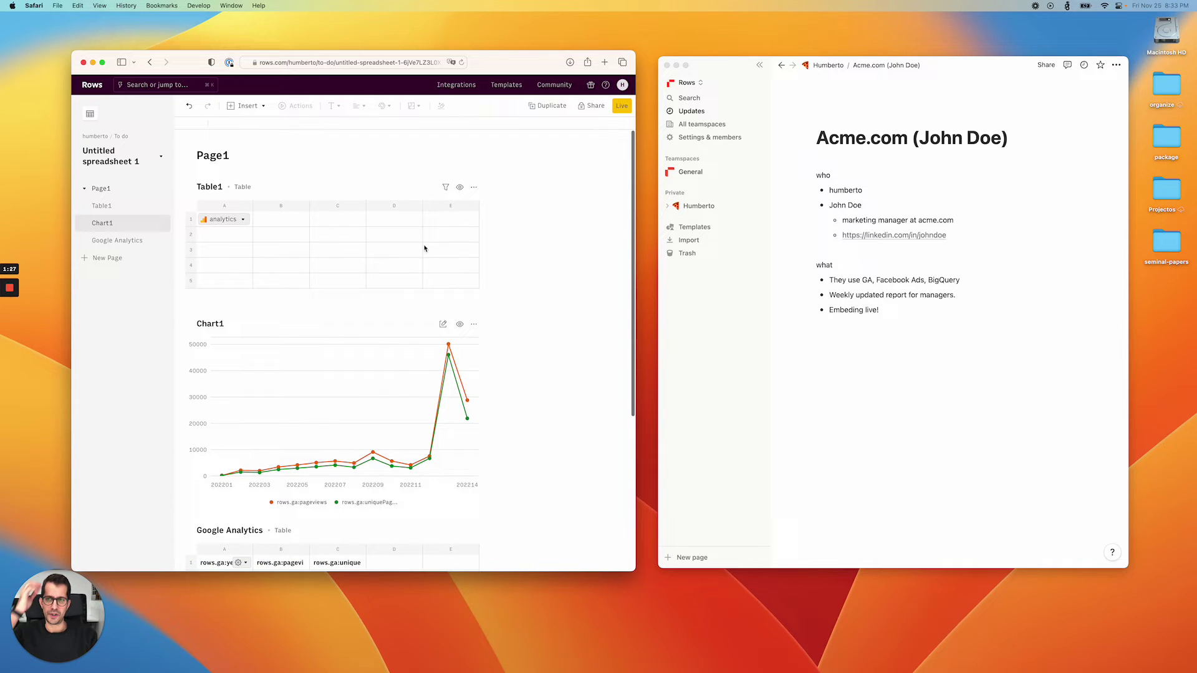
scroll(313, 331, down, 3)
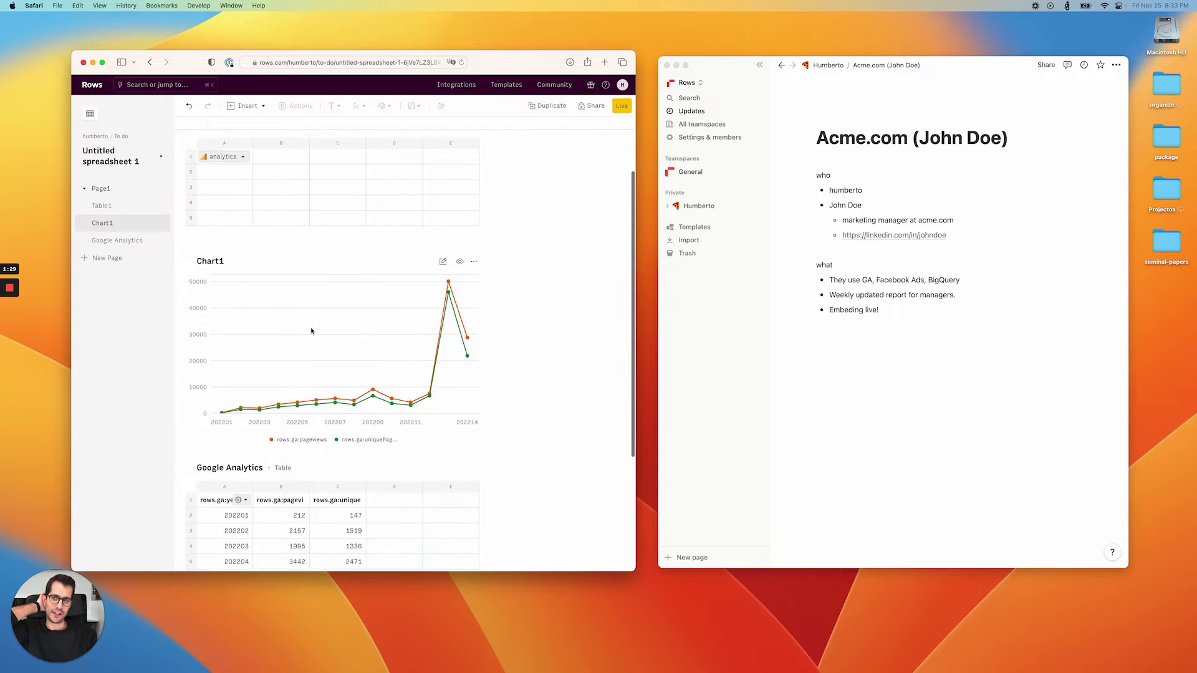
scroll(312, 331, down, 2)
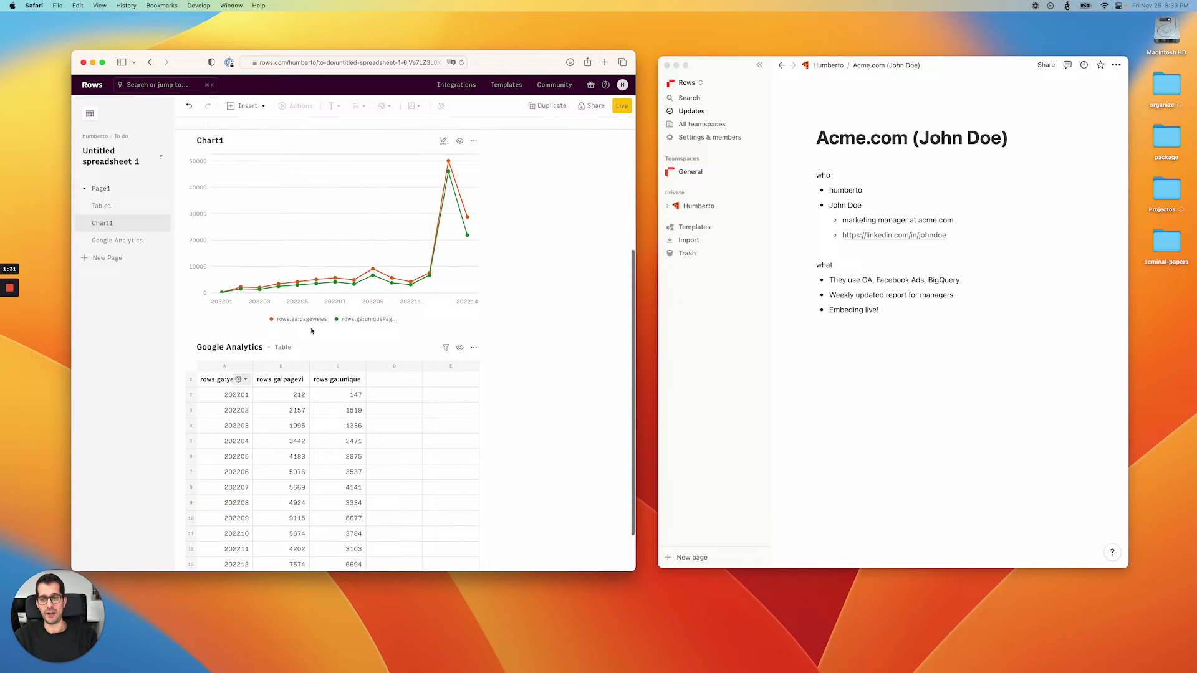
scroll(312, 331, up, 3)
scroll(312, 331, up, 3)
scroll(312, 331, down, 6)
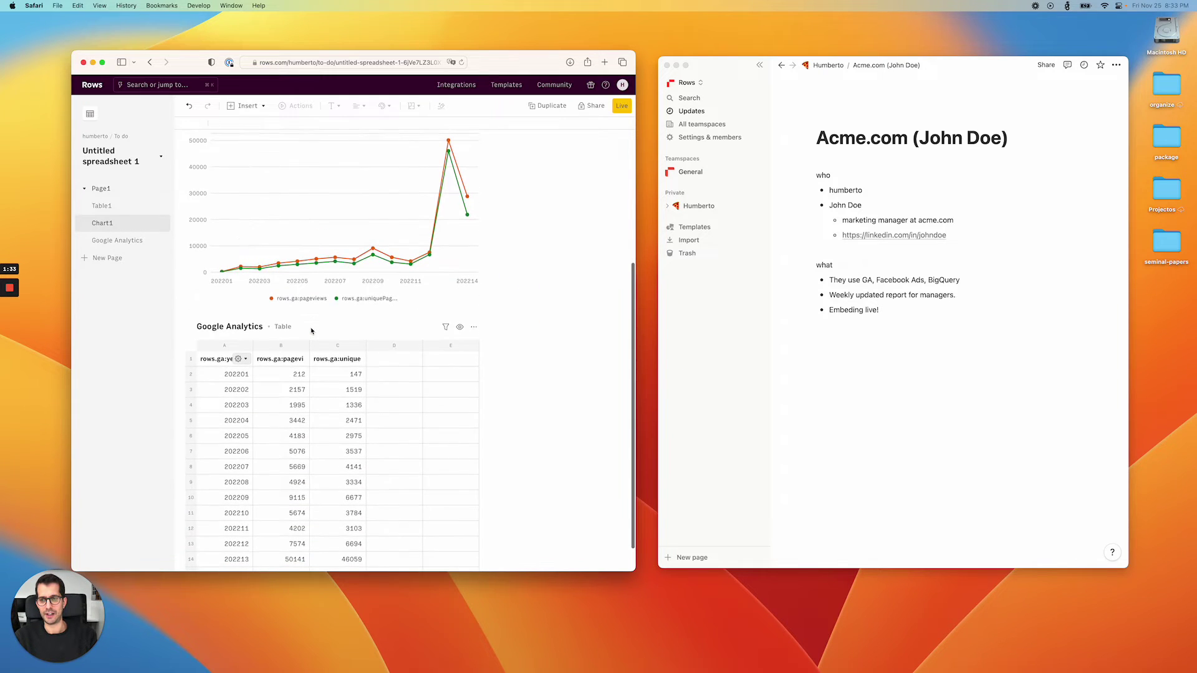
scroll(312, 331, up, 1)
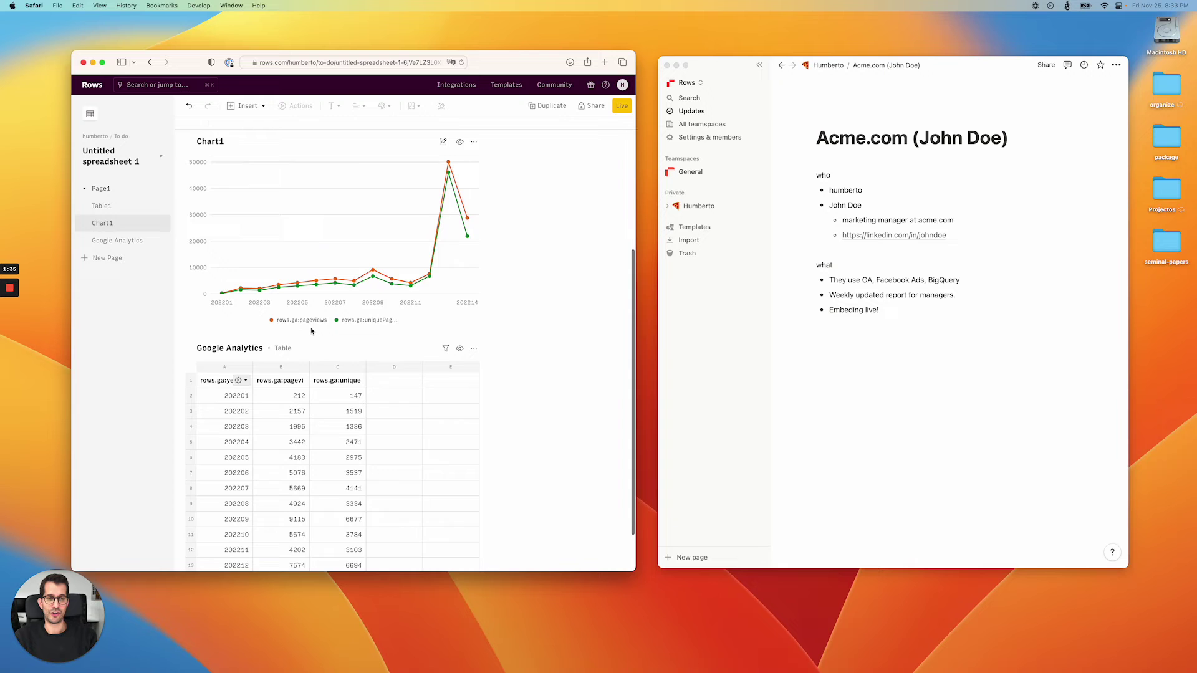
scroll(311, 331, up, 1)
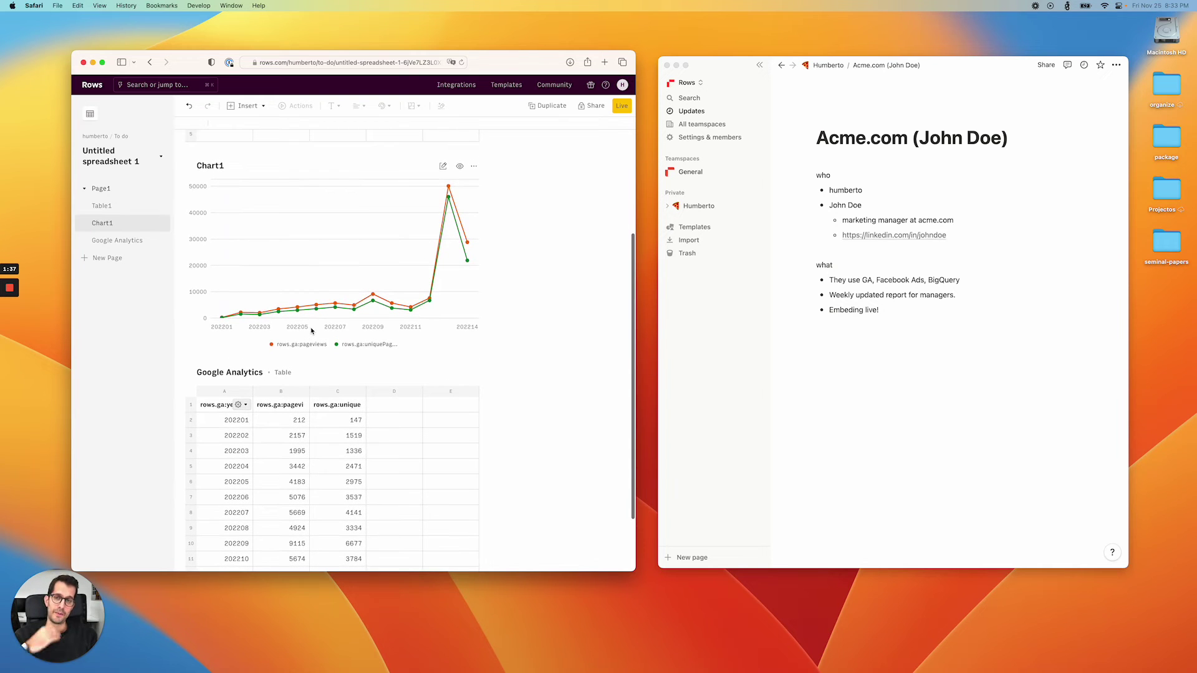
mouse_move(431, 238)
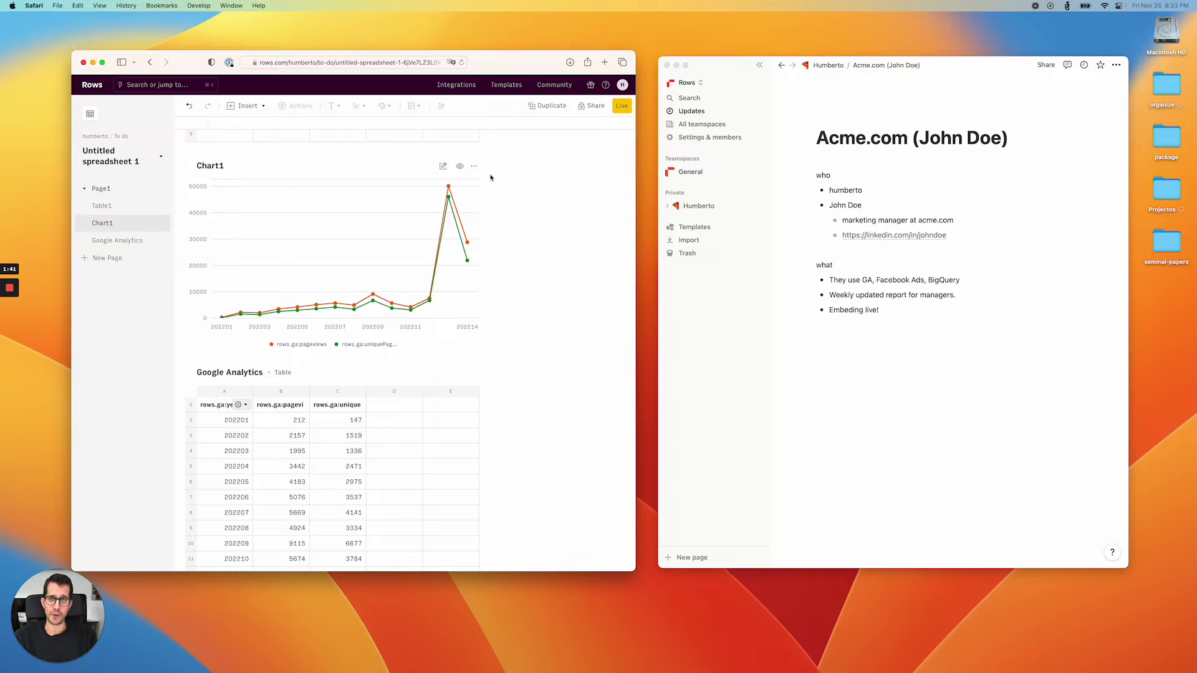
- Open the Embed dialog for Chart1 from its options menu
click(592, 106)
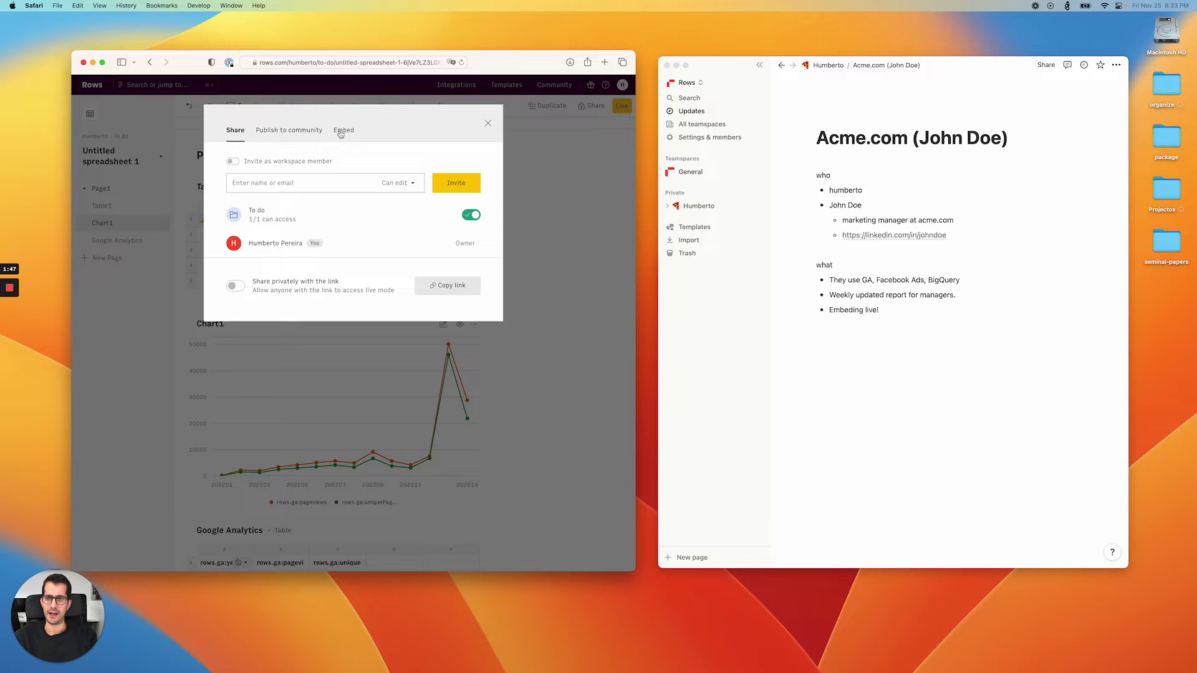
click(564, 183)
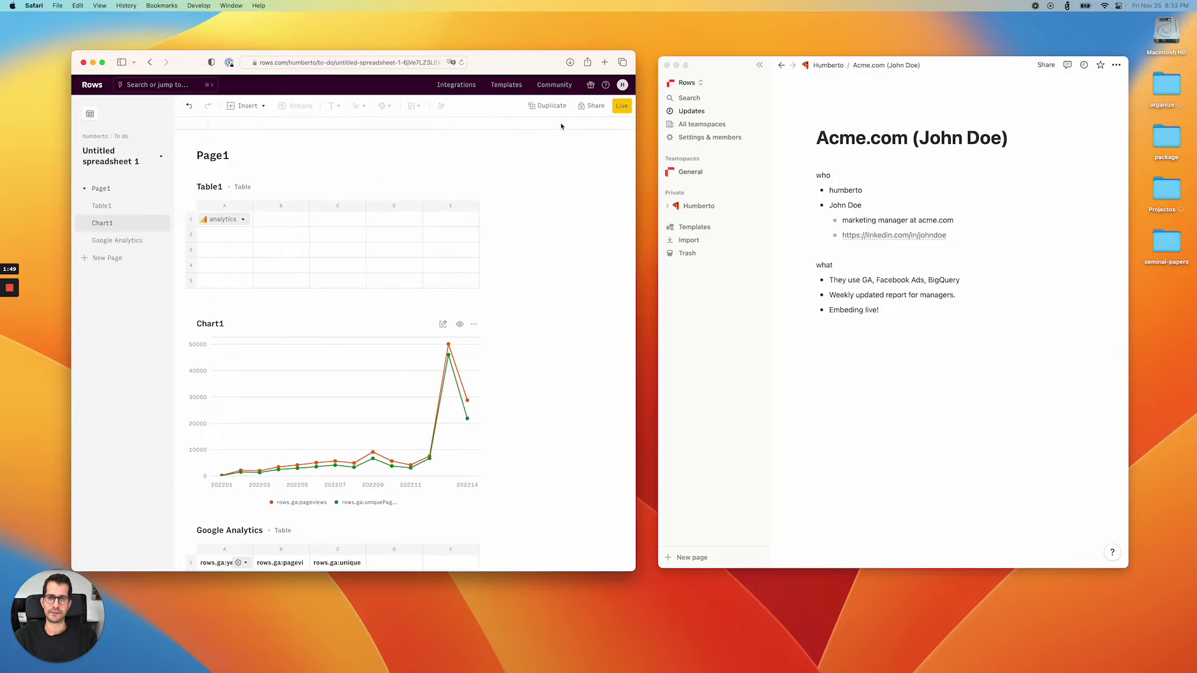
click(474, 324)
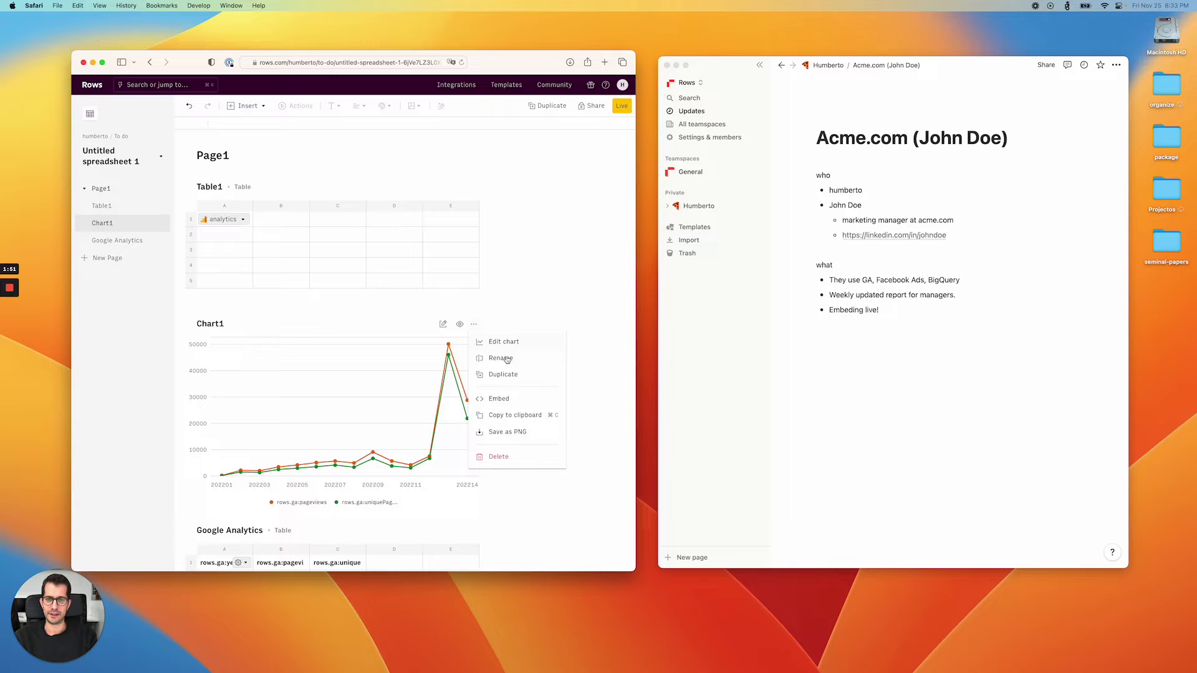
click(511, 400)
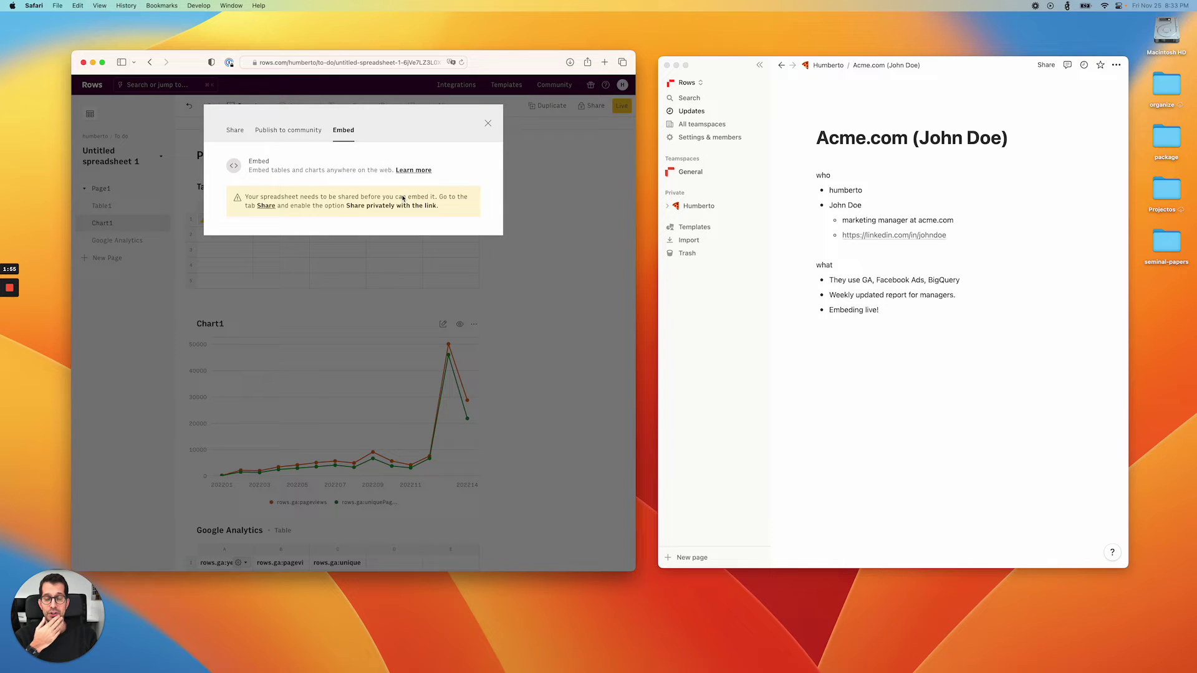
- Enable 'Share privately with the link', copy the share link, then copy Chart1's embed URL
click(267, 206)
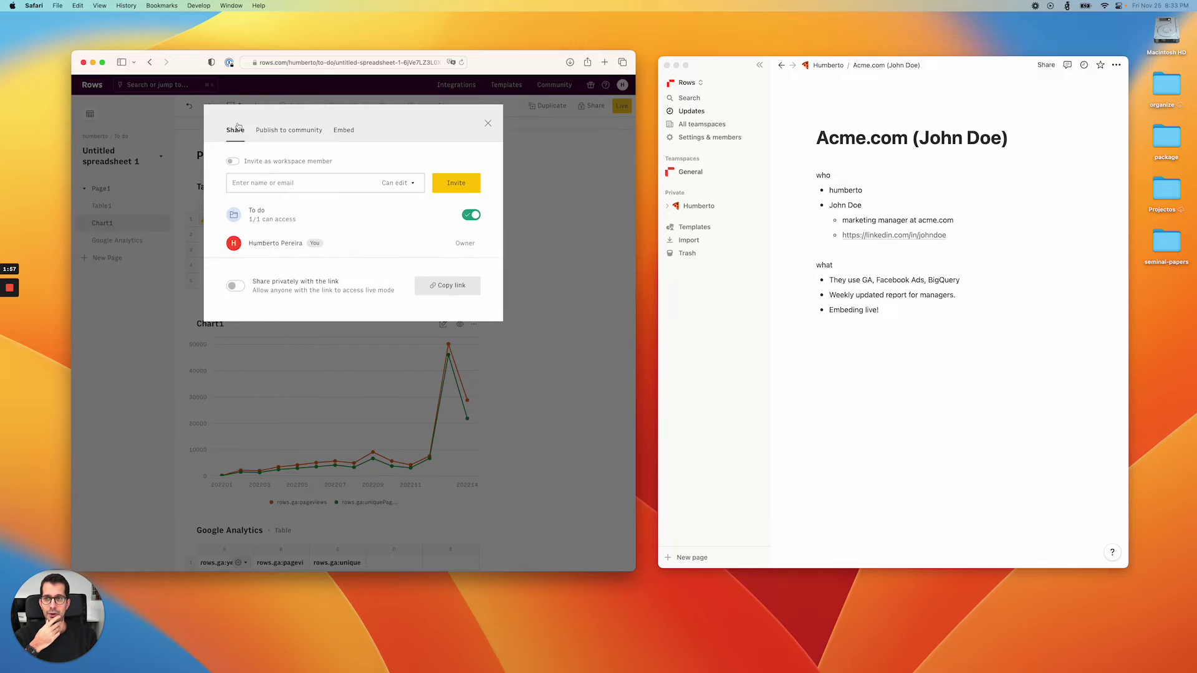
click(237, 288)
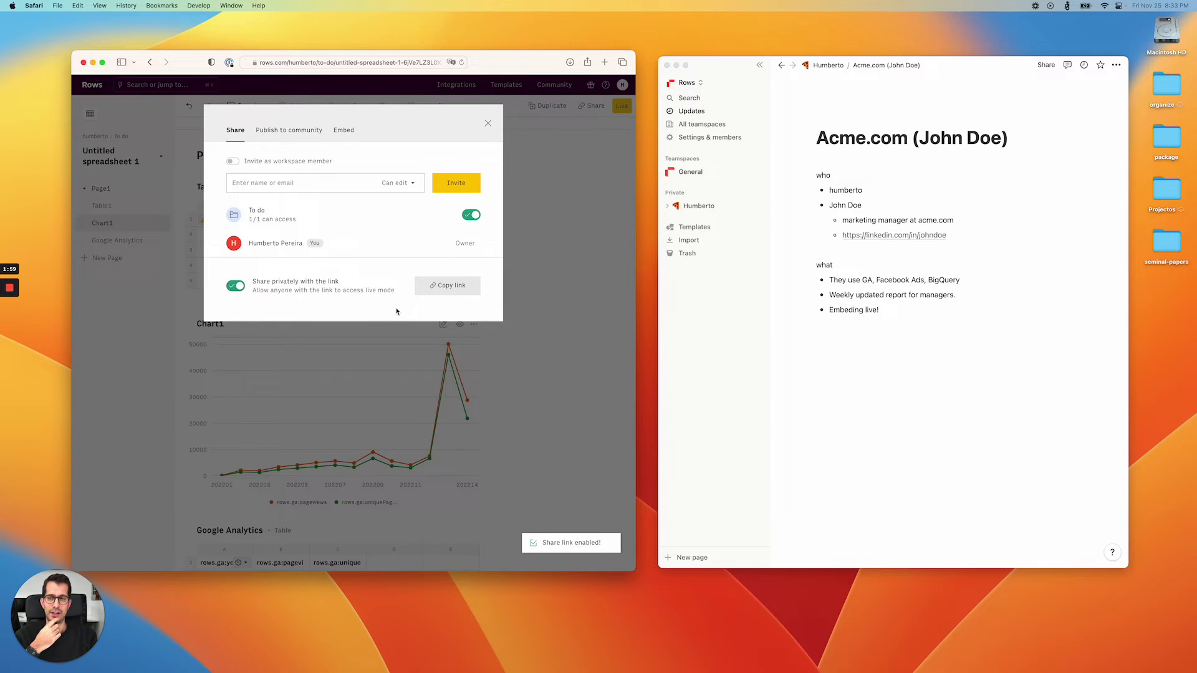
click(434, 294)
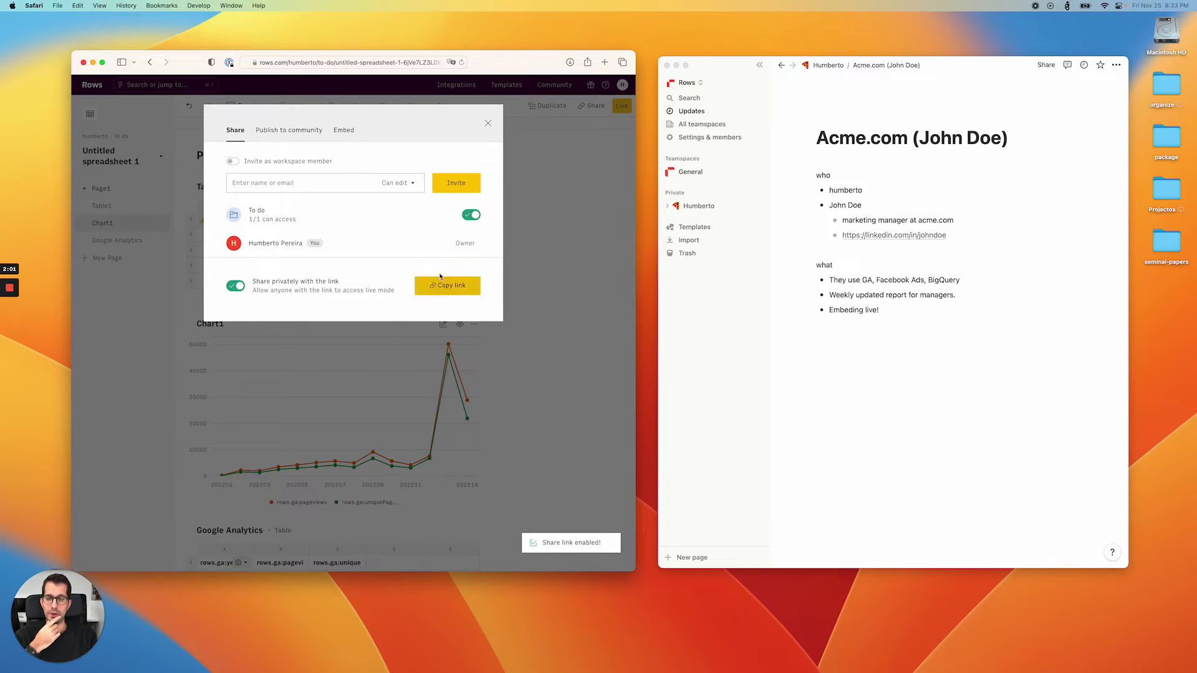
click(348, 134)
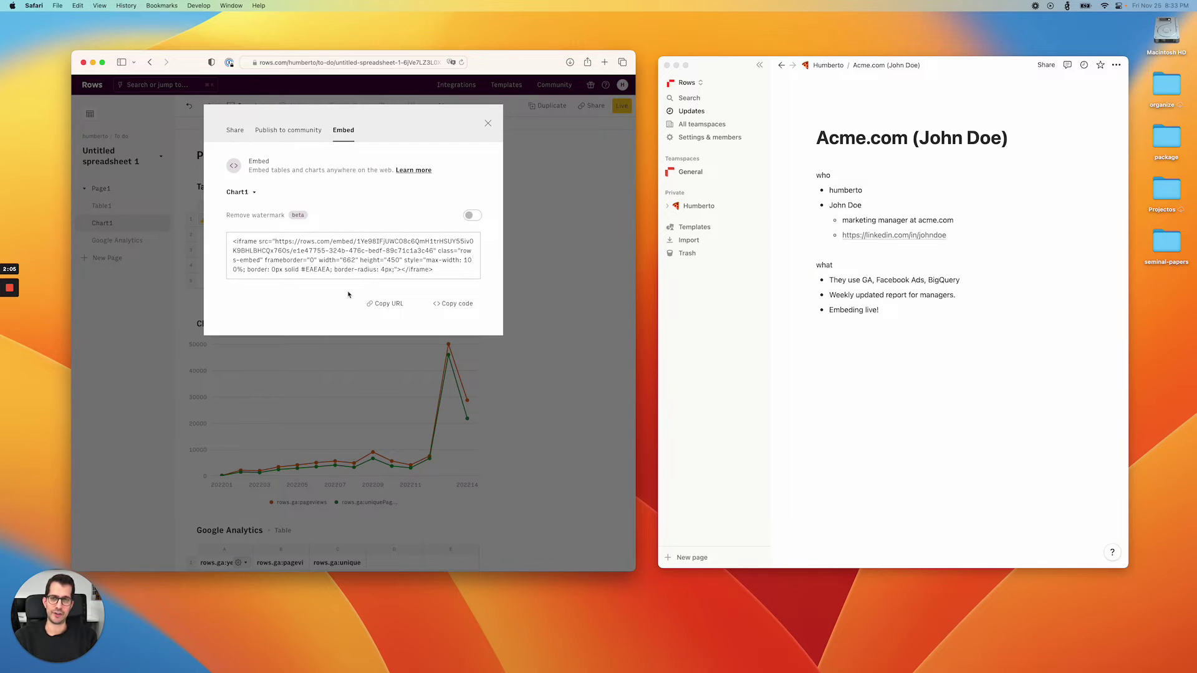
click(386, 304)
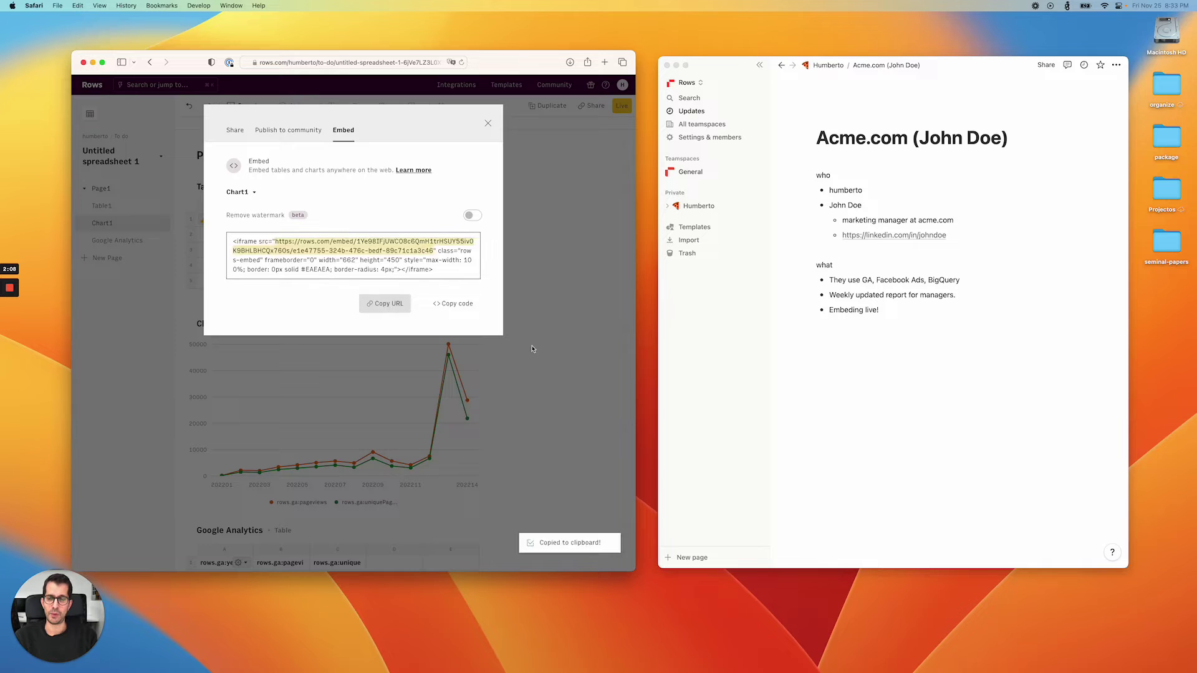
- Embed the copied Rows chart URL with /embed below the Embeding live! bullet
click(829, 359)
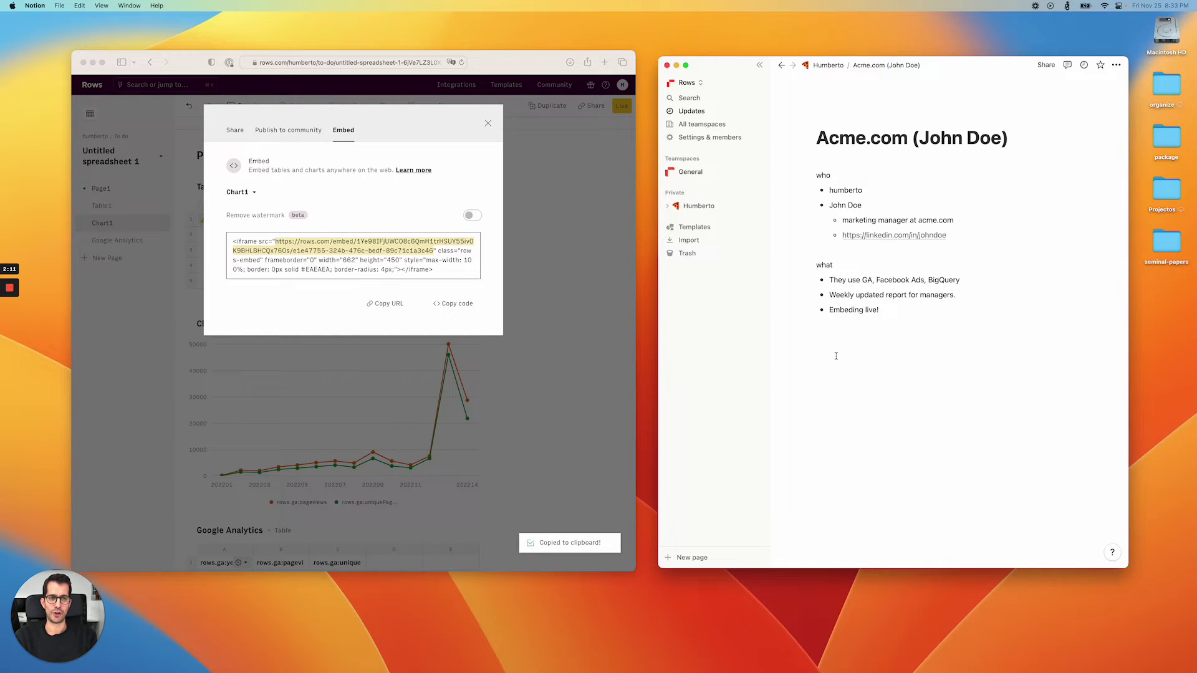
click(838, 355)
text(/)
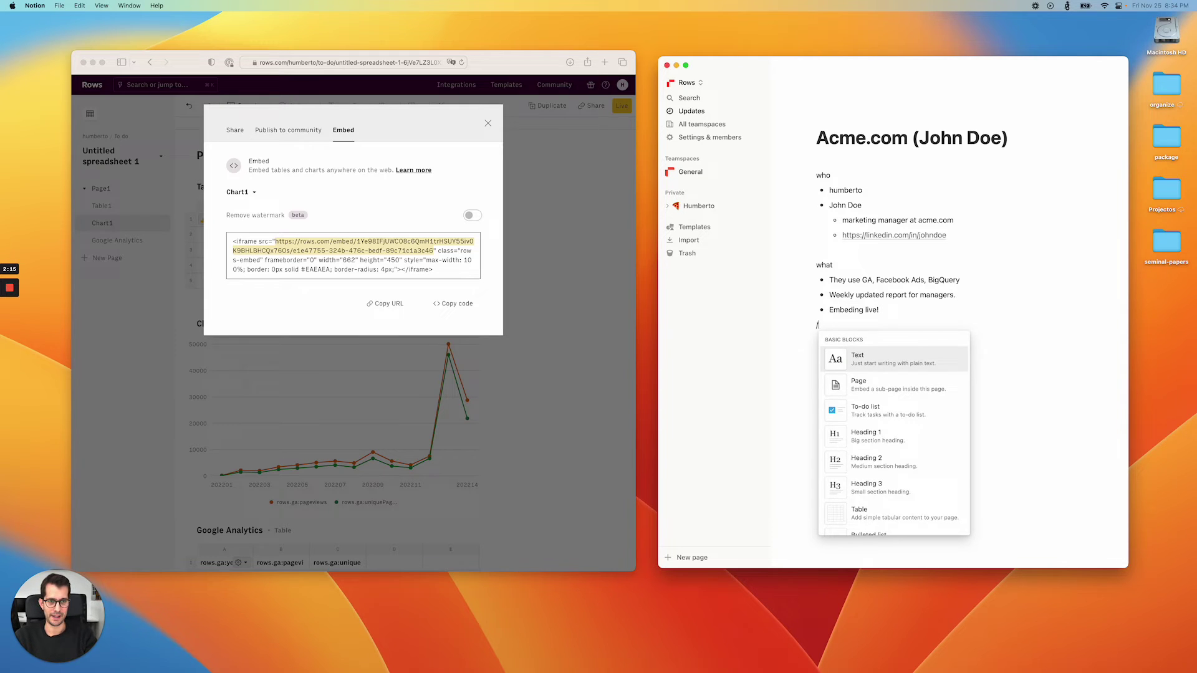
text(embed)
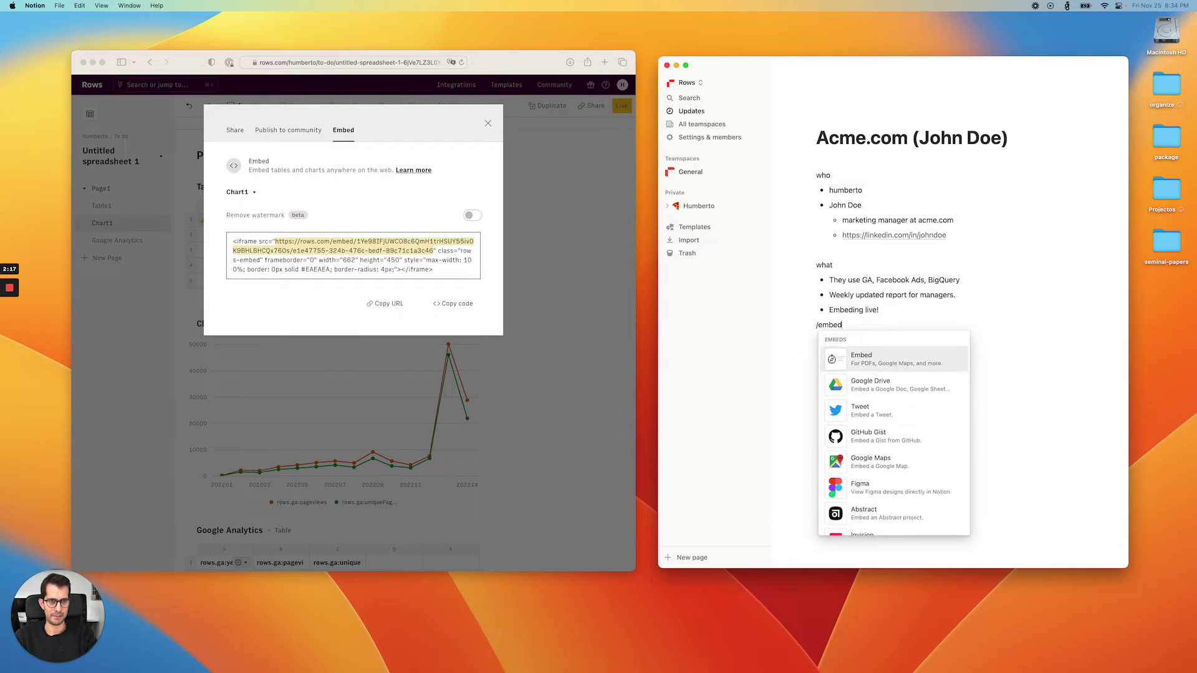
key(Return)
key(super+v)
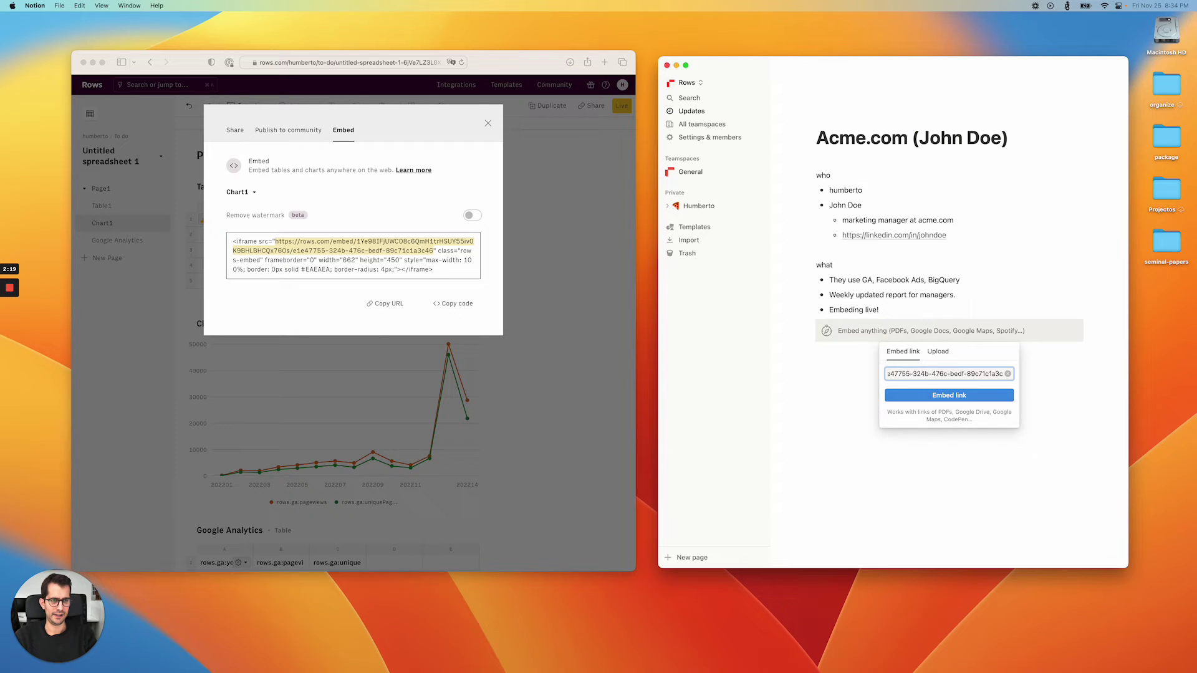
key(Escape)
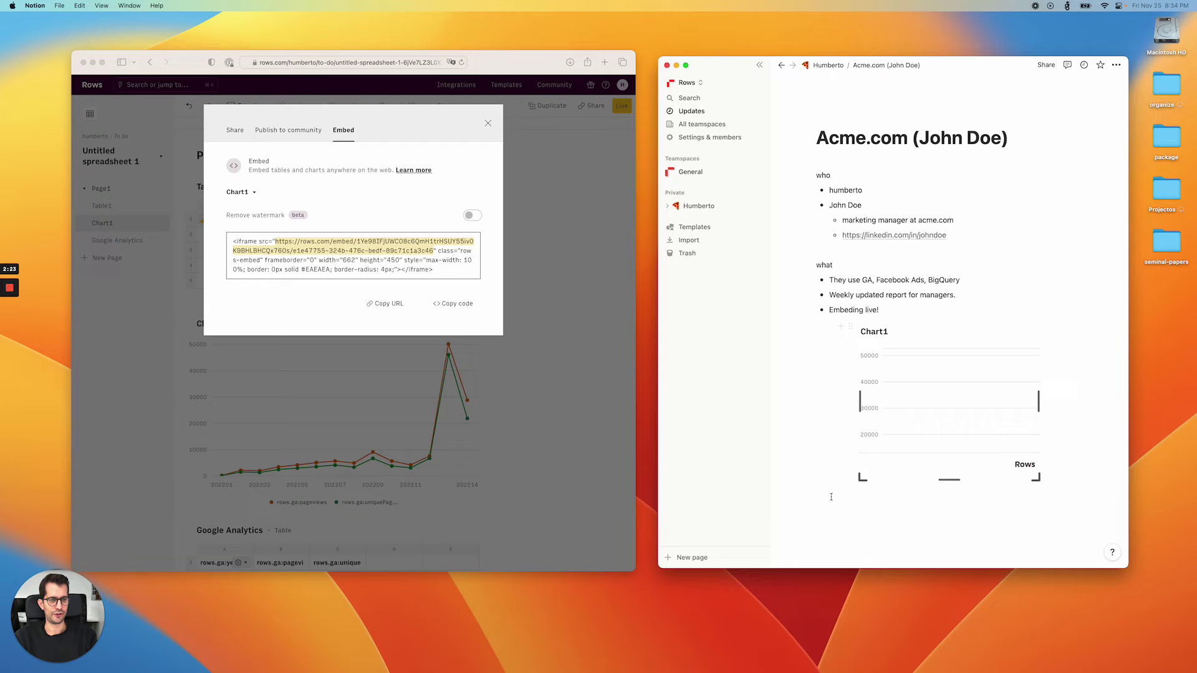
- Collapse the Notion sidebar, narrow the chart embed to fit, and close Rows' Embed modal
scroll(811, 517, down, 2)
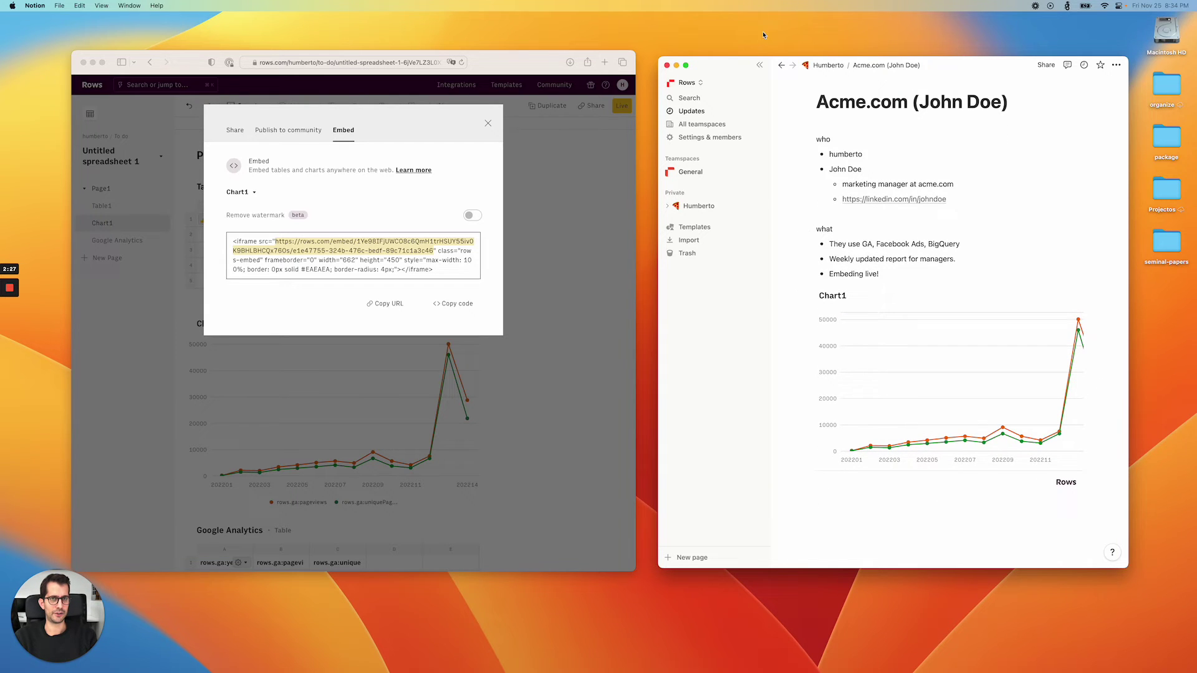
click(760, 65)
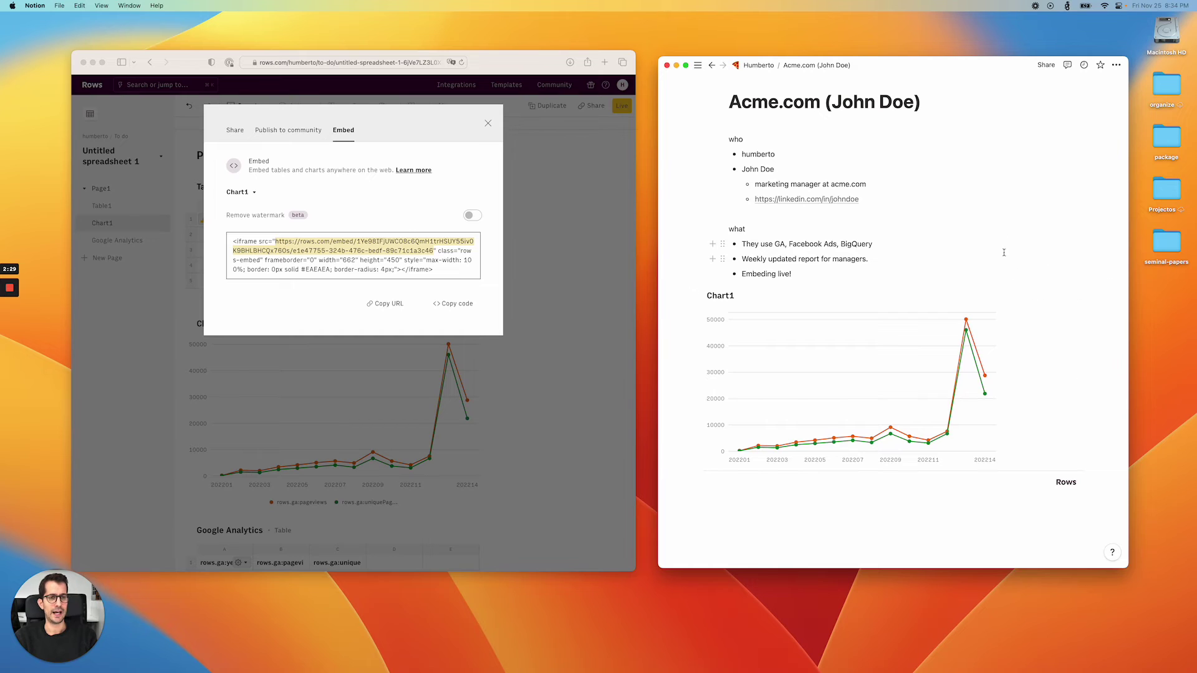
mouse_move(1080, 393)
drag(1081, 393, 1056, 393)
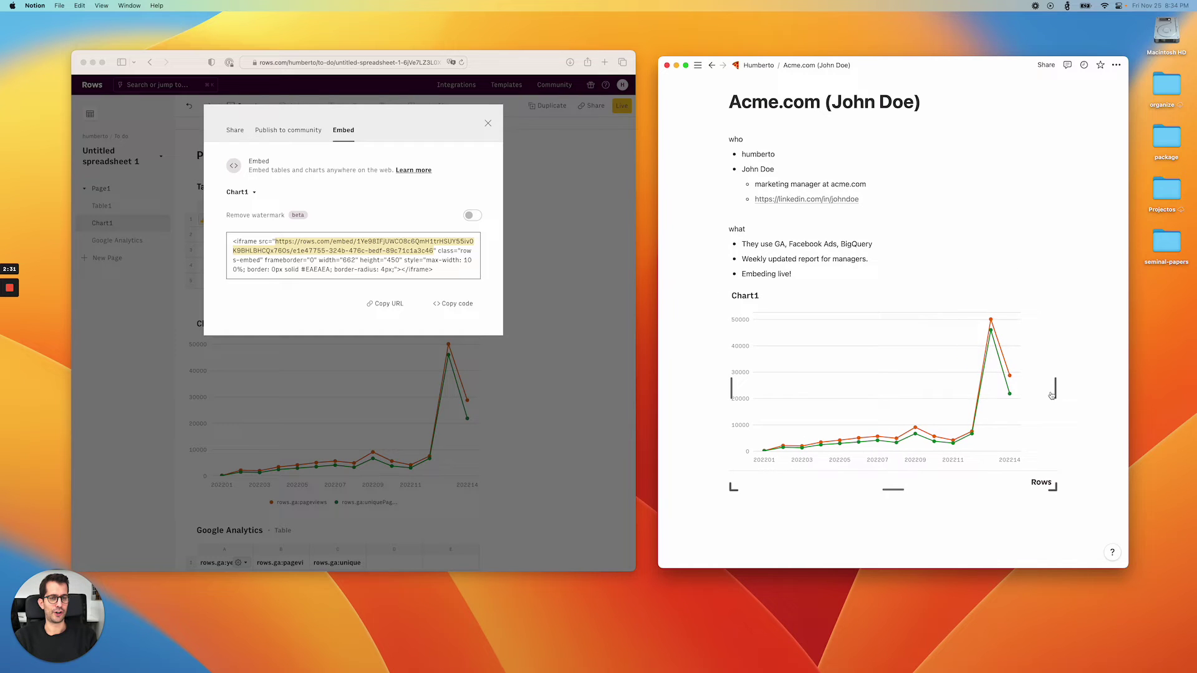
click(523, 270)
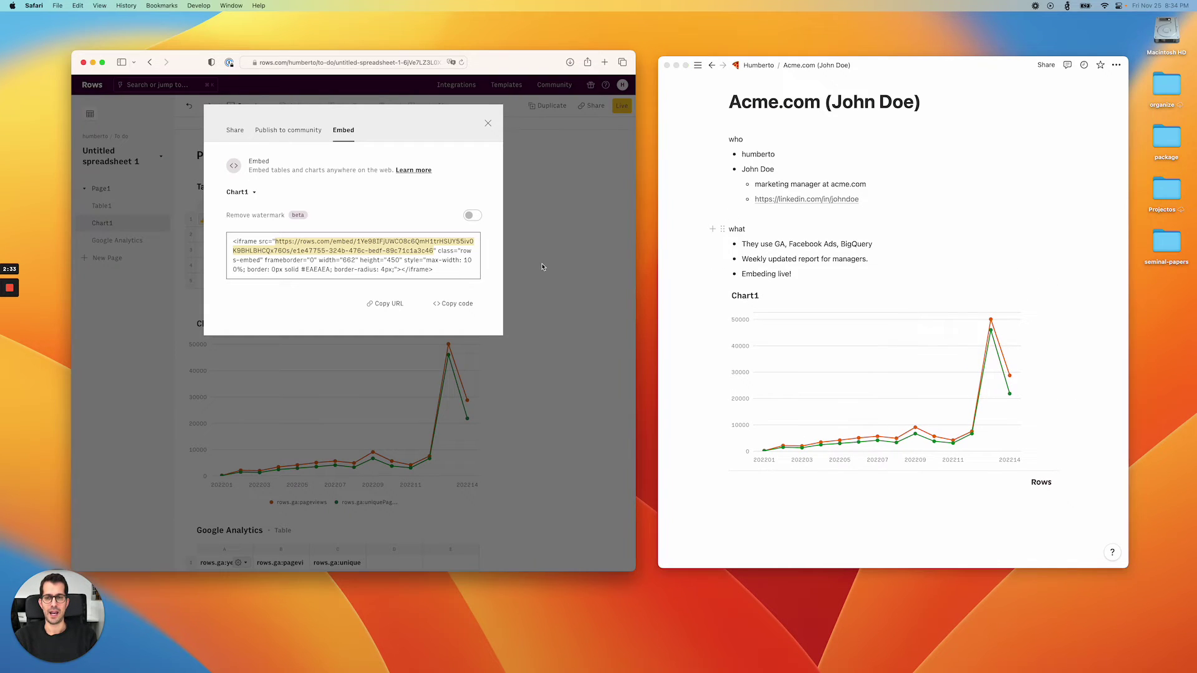
click(541, 266)
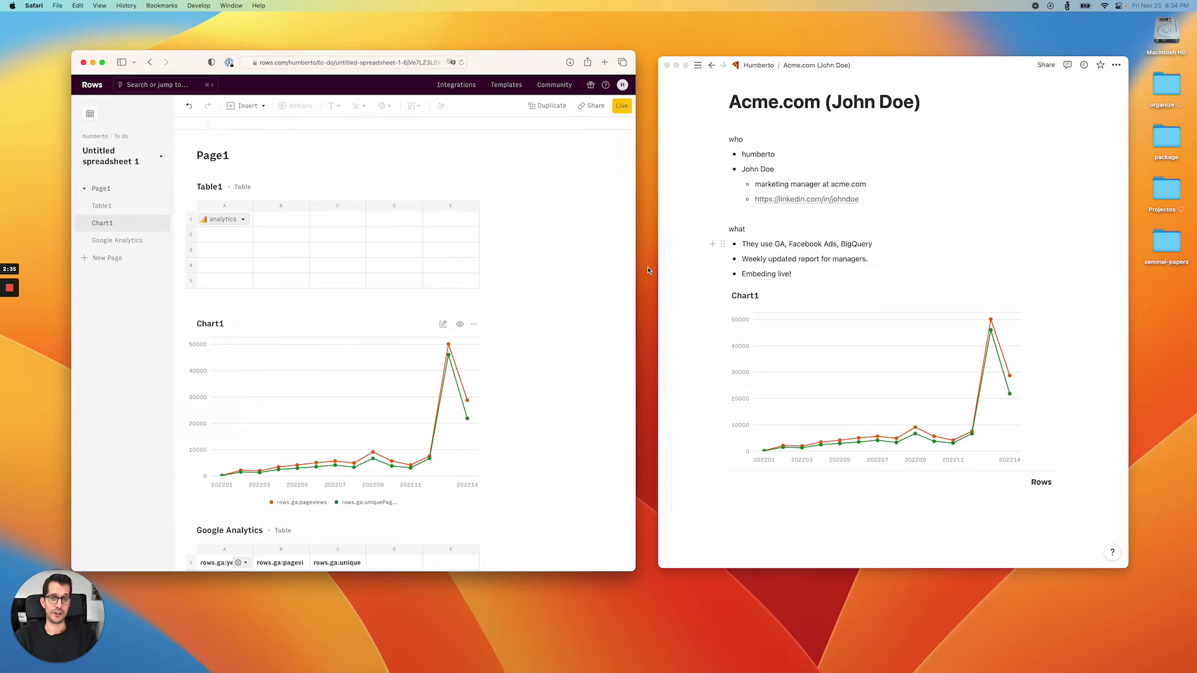
- Edit A1's Google Analytics action to the range Jan 1 – Feb 28 2022 and update it
click(224, 219)
click(243, 219)
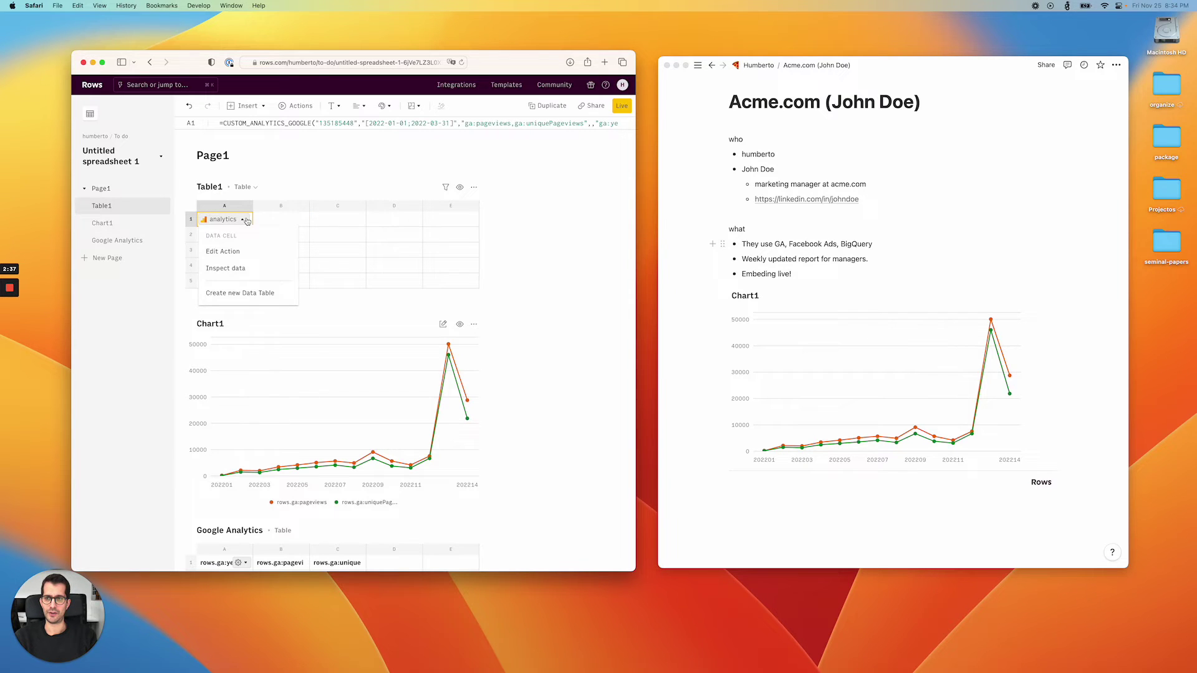
click(239, 256)
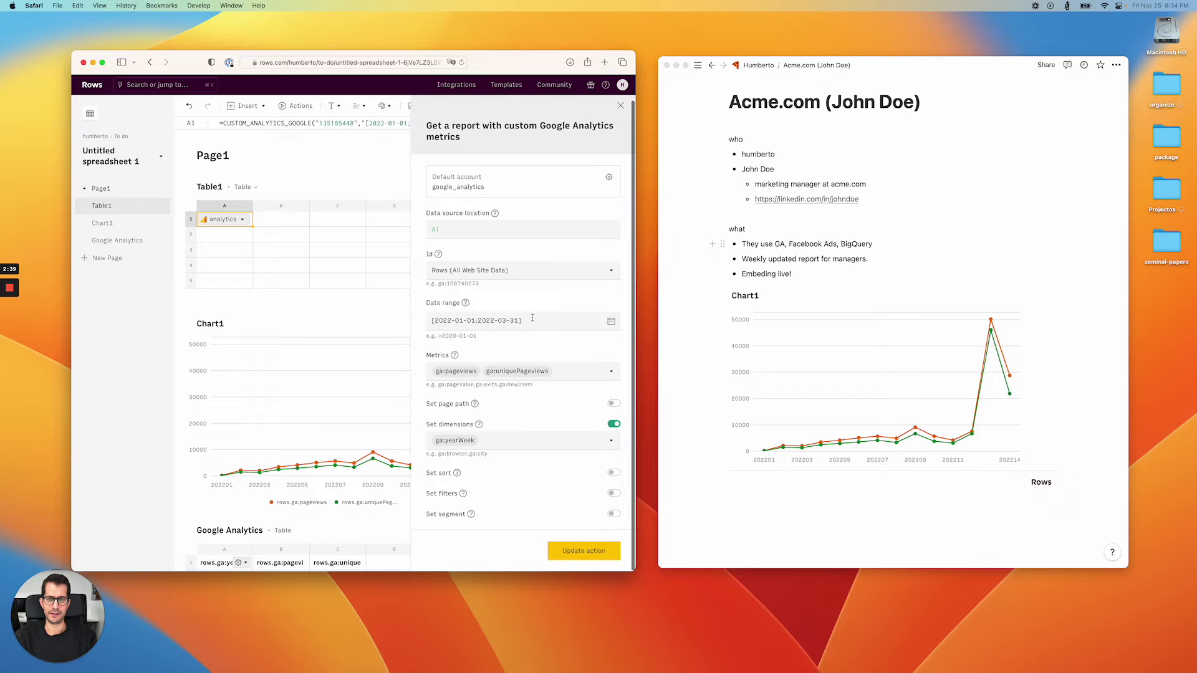
click(598, 320)
click(611, 321)
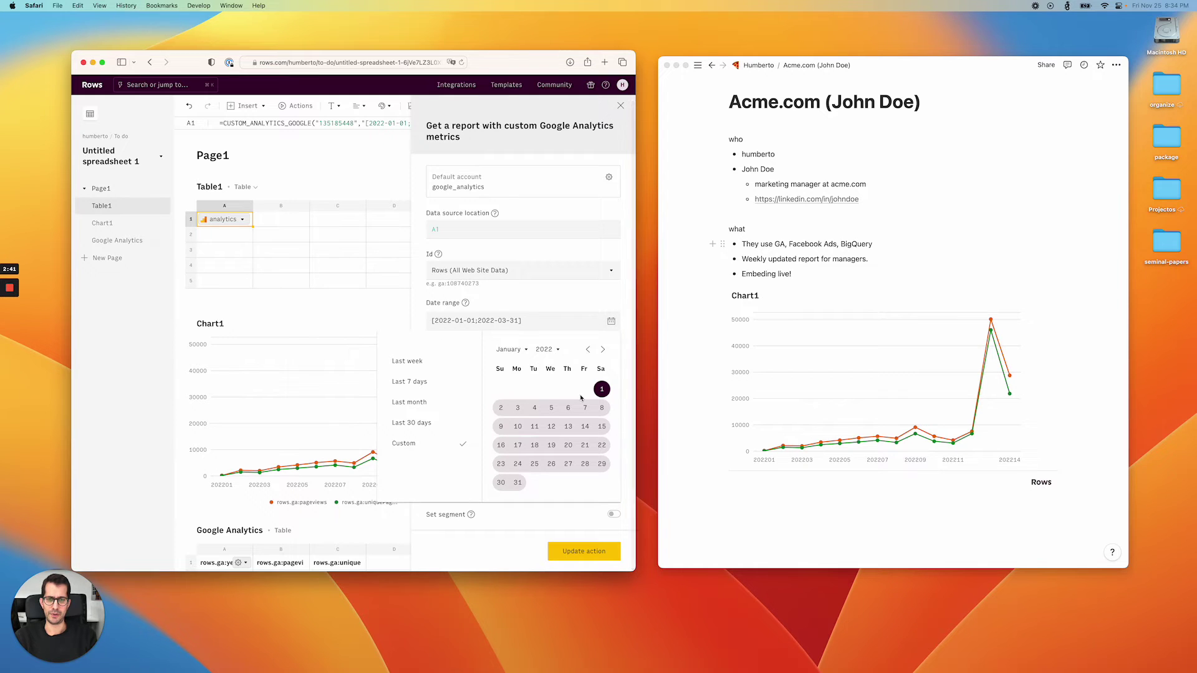
click(602, 389)
click(602, 351)
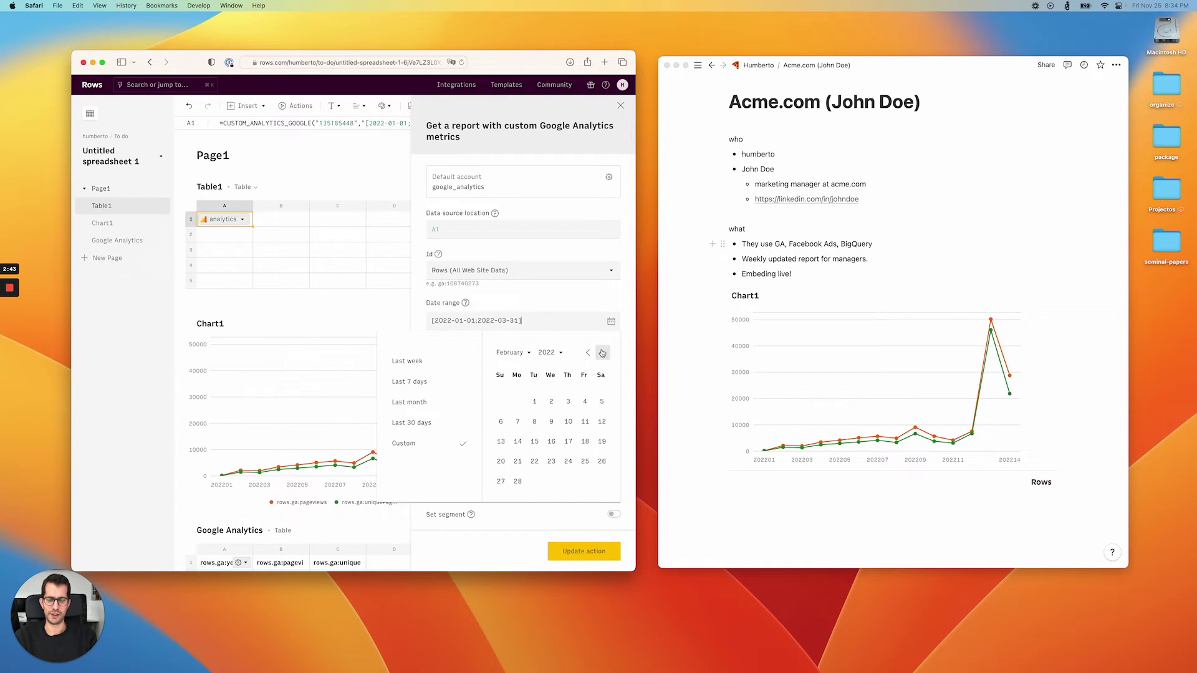
click(518, 482)
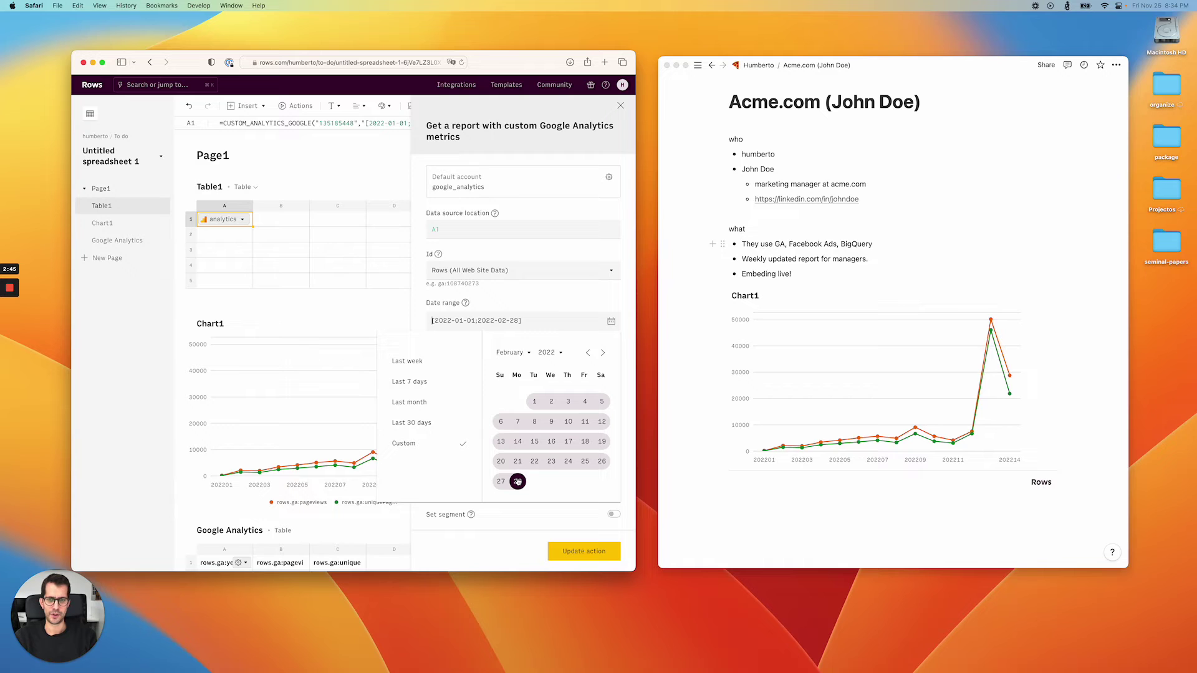
click(547, 515)
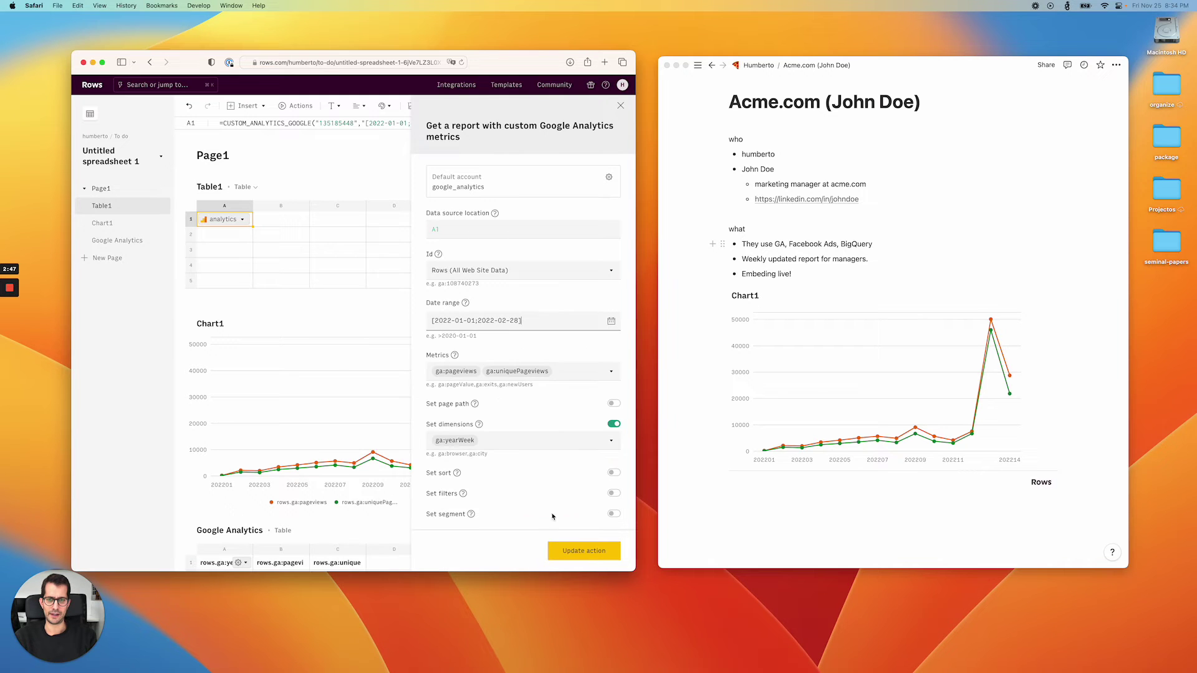
click(586, 551)
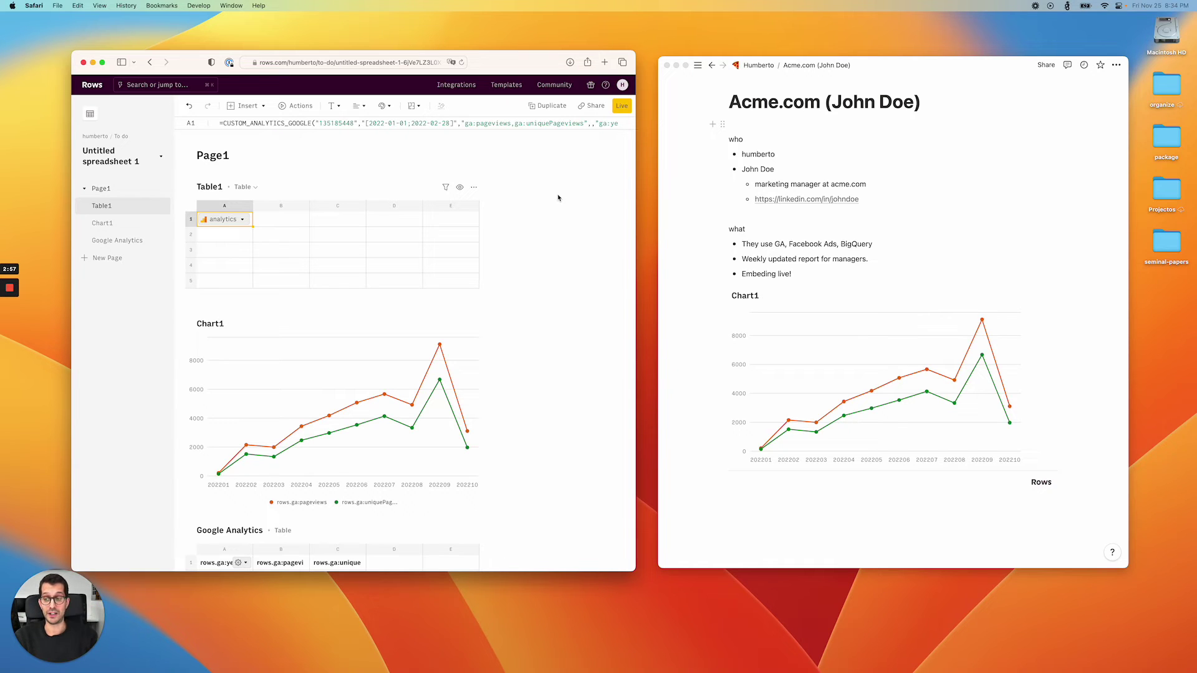
- Enter the label 'Date range' in cell A2
click(239, 236)
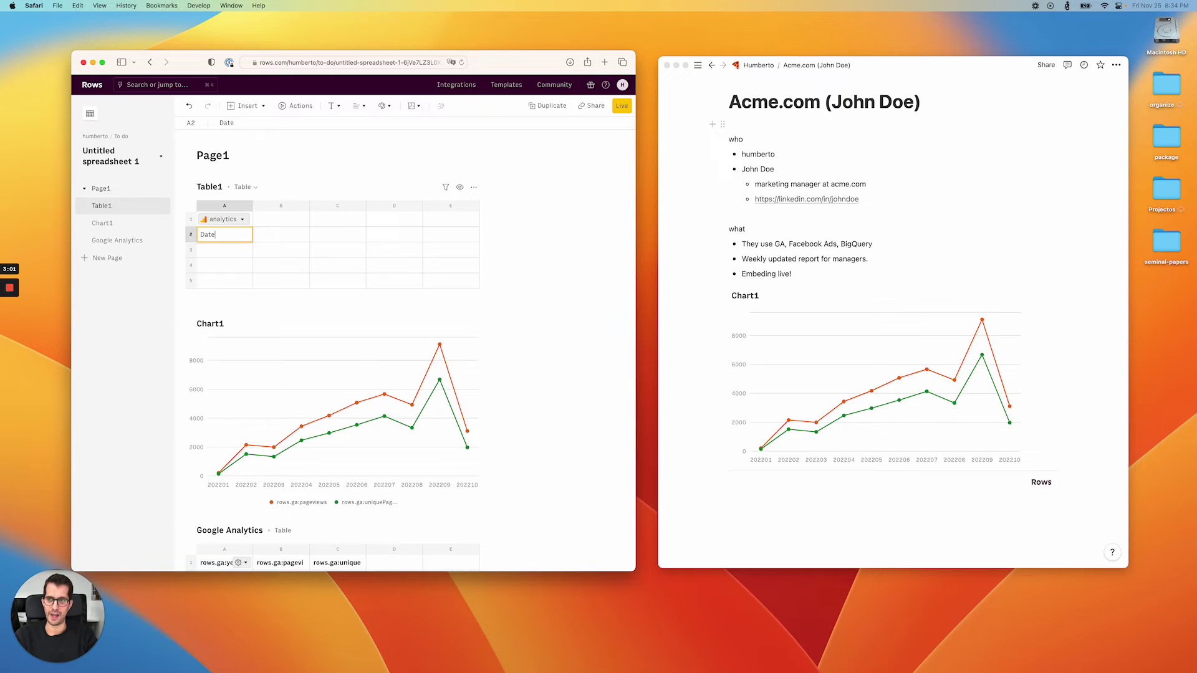
text(Date range)
click(338, 234)
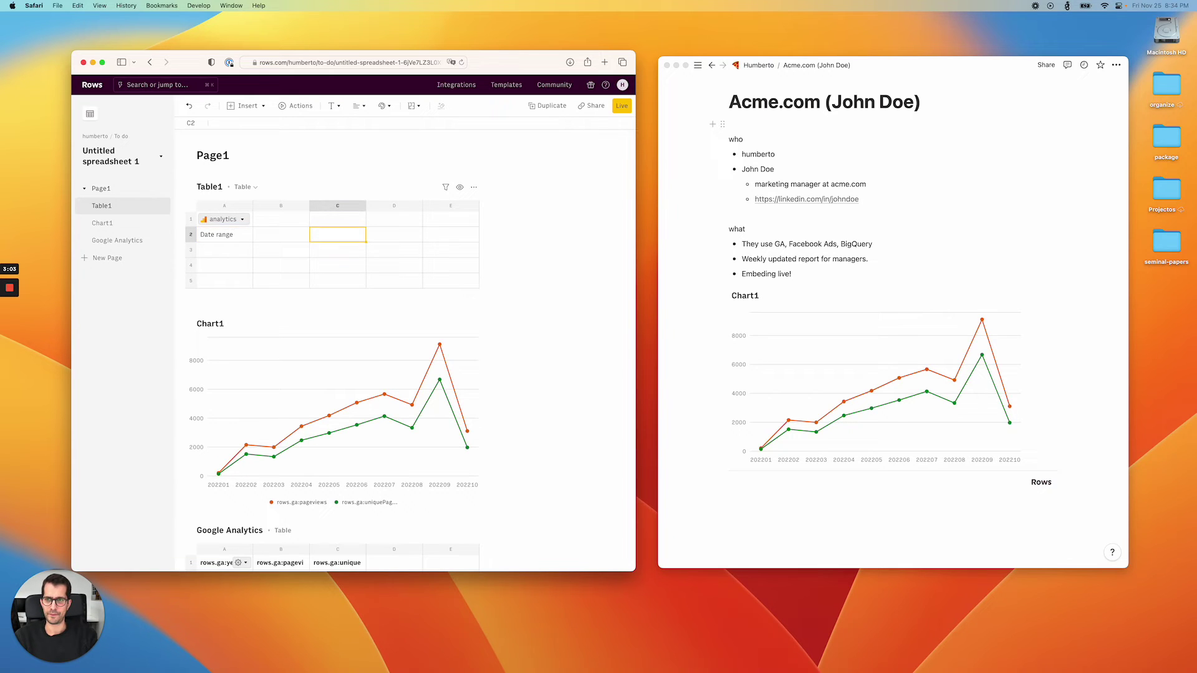
- Turn B2 into a date-range picker and widen column B
click(262, 237)
click(246, 105)
mouse_move(292, 241)
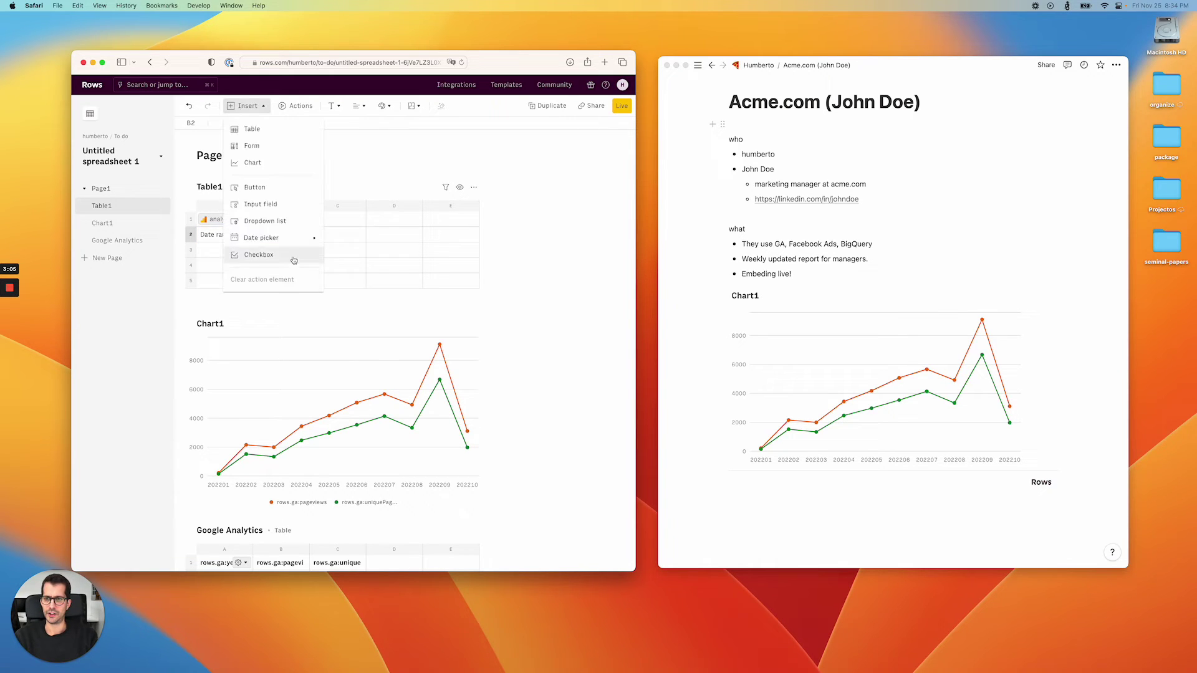
click(351, 267)
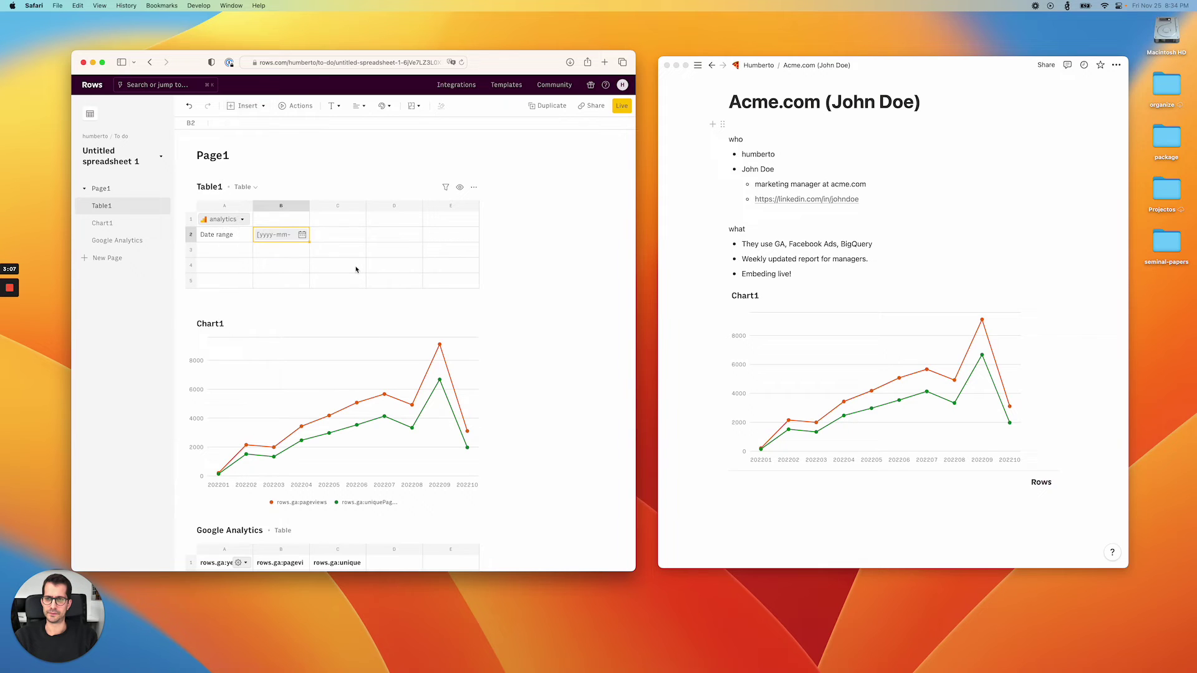
drag(311, 211, 360, 211)
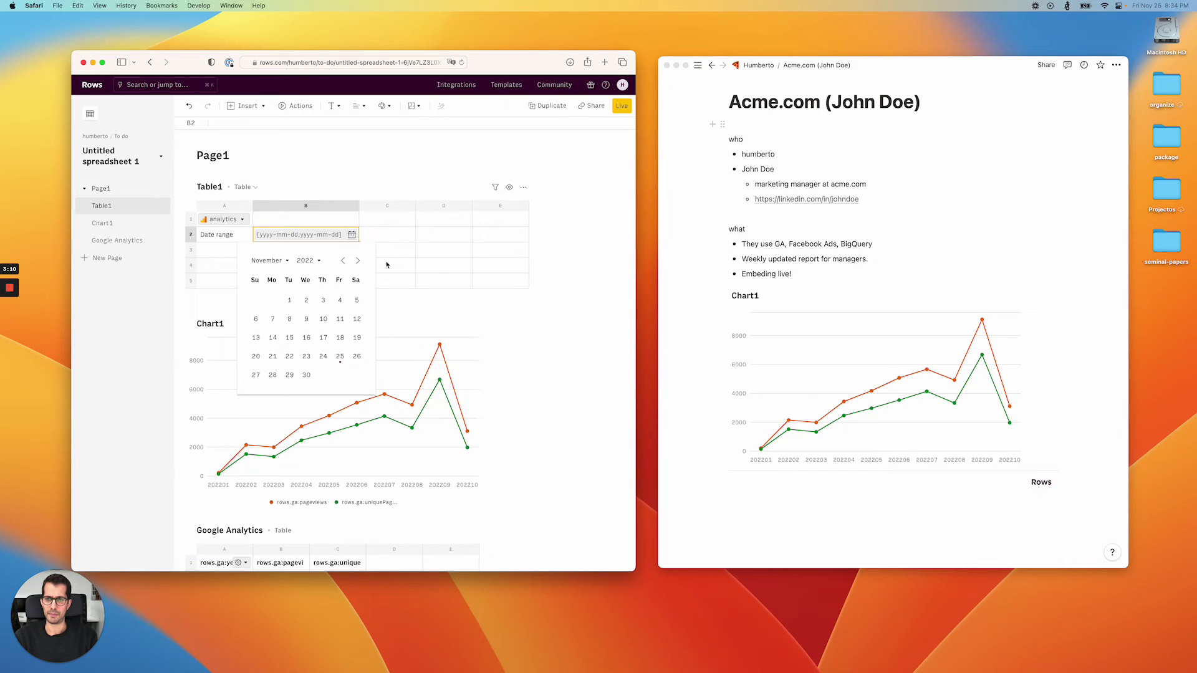
- Set the B2 picker to 2022-01-01 through 2022-02-28
click(308, 261)
click(265, 262)
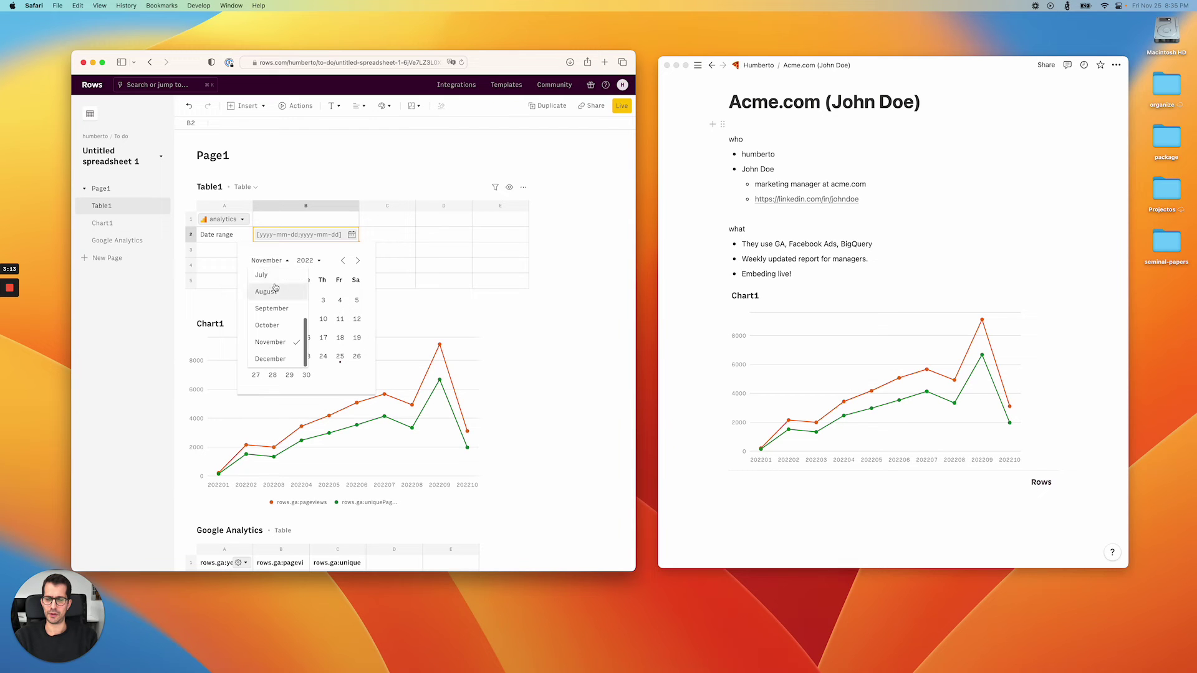
scroll(275, 287, up, 5)
click(273, 282)
click(355, 301)
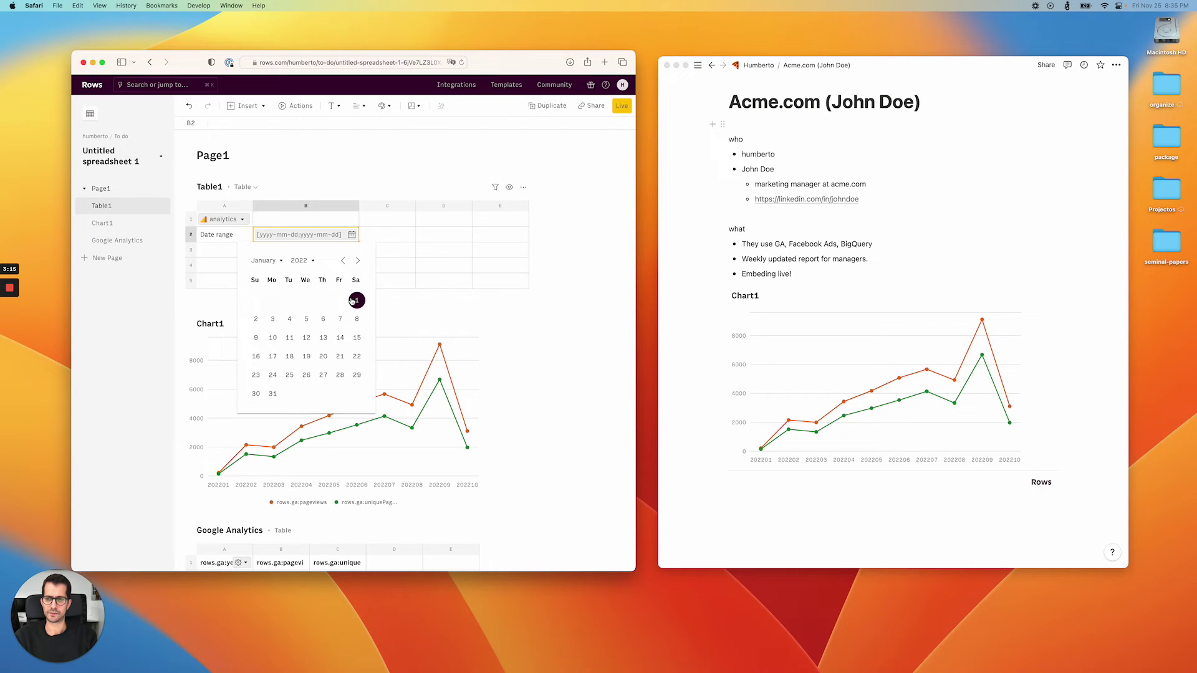
click(356, 260)
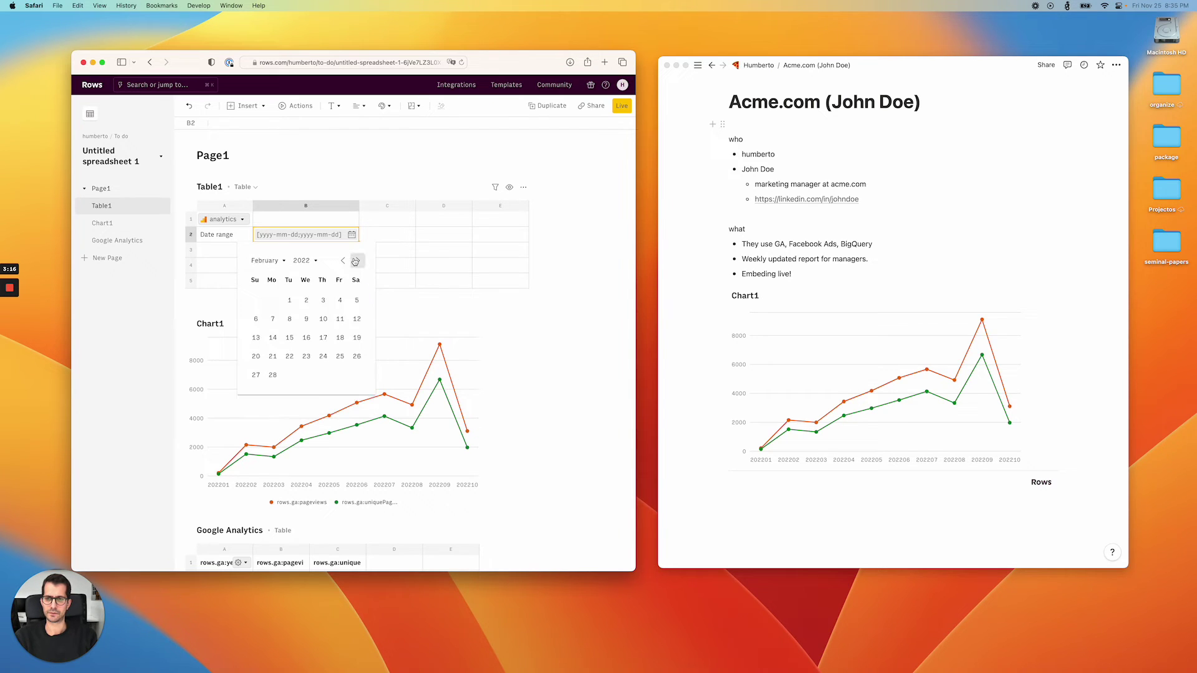
click(273, 375)
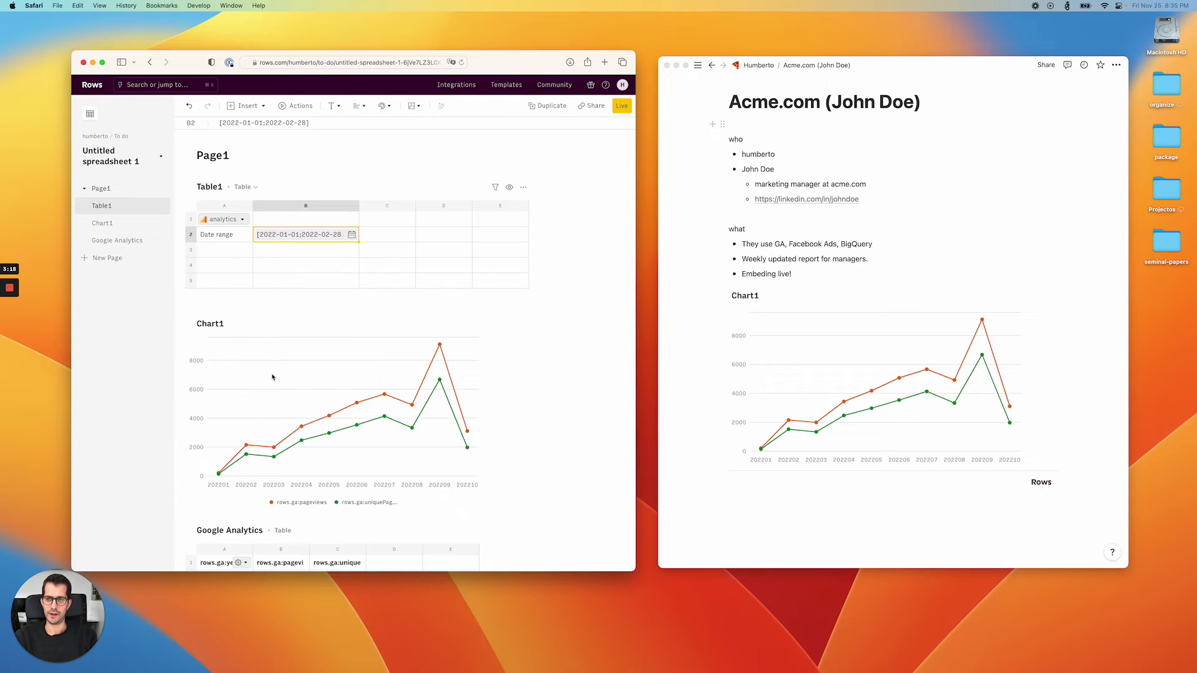
- Replace the Google Analytics action's date range with =B2 and update the action
click(243, 219)
click(239, 250)
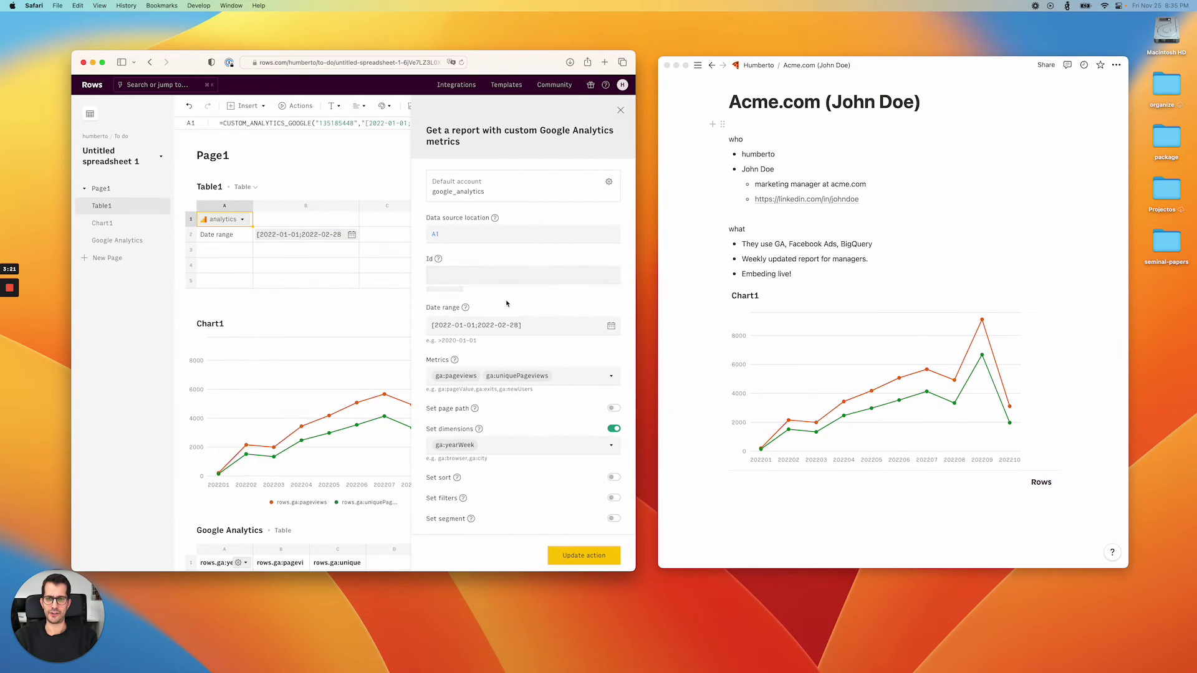
click(495, 322)
text(=)
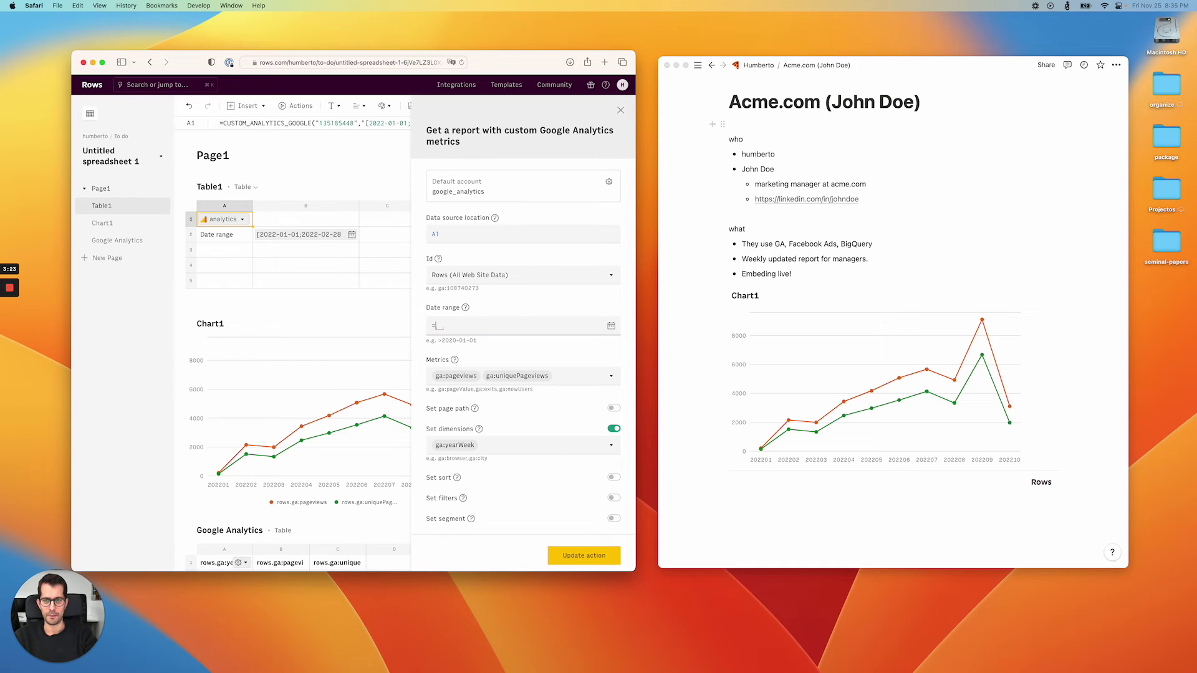
click(326, 238)
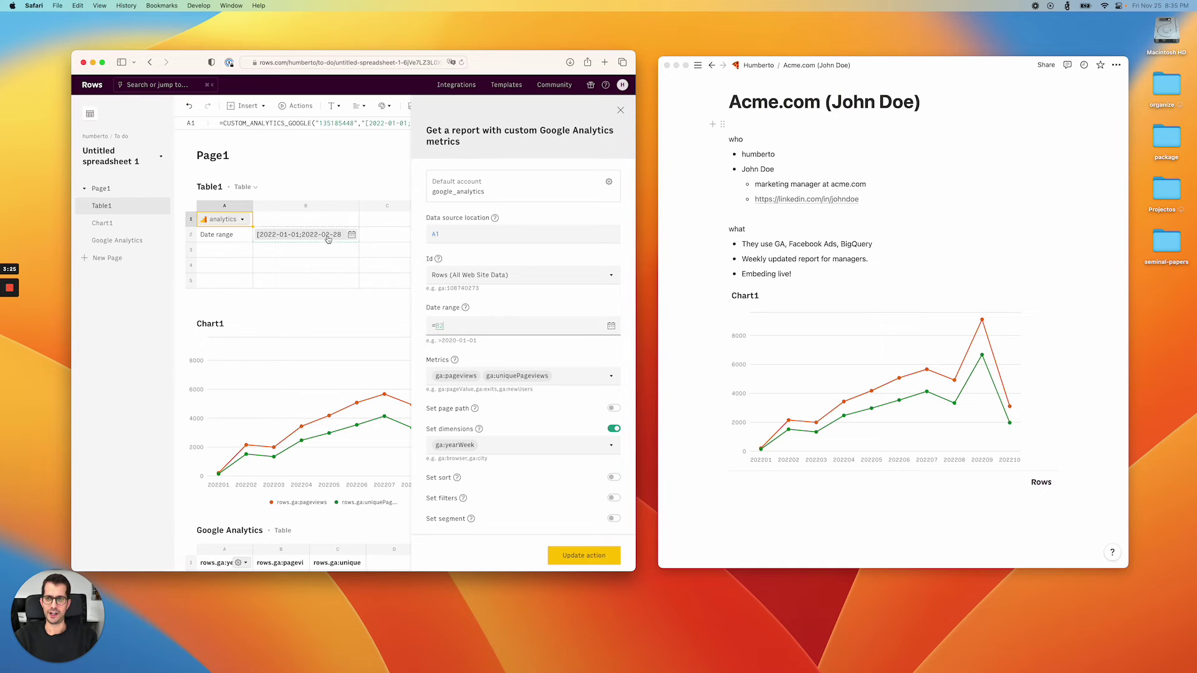
click(573, 556)
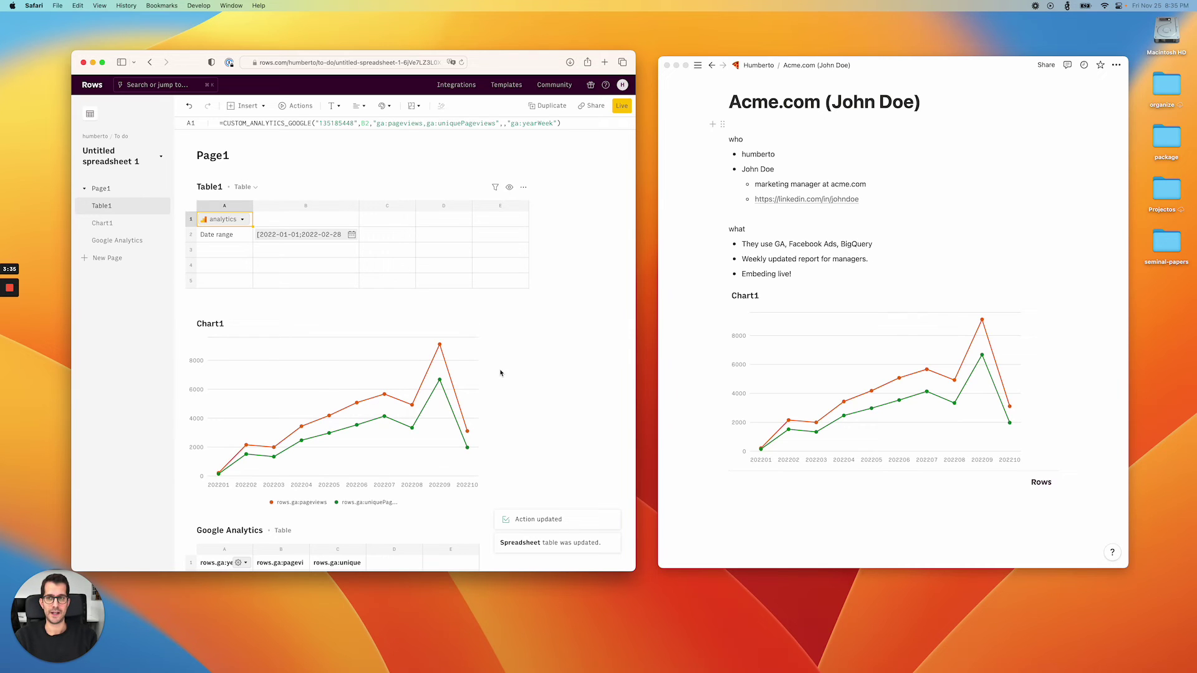
- Switch the spreadsheet to Live view and pick the date range January 1 – March 31, 2022
click(625, 110)
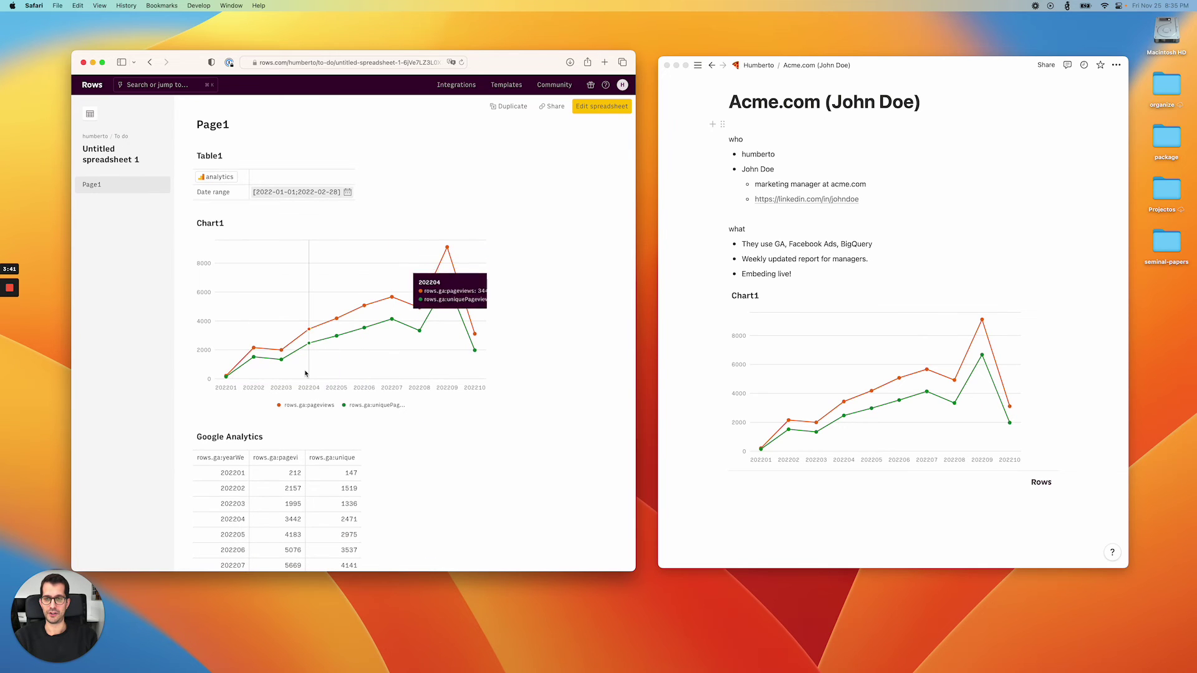
scroll(362, 280, down, 2)
scroll(345, 269, up, 2)
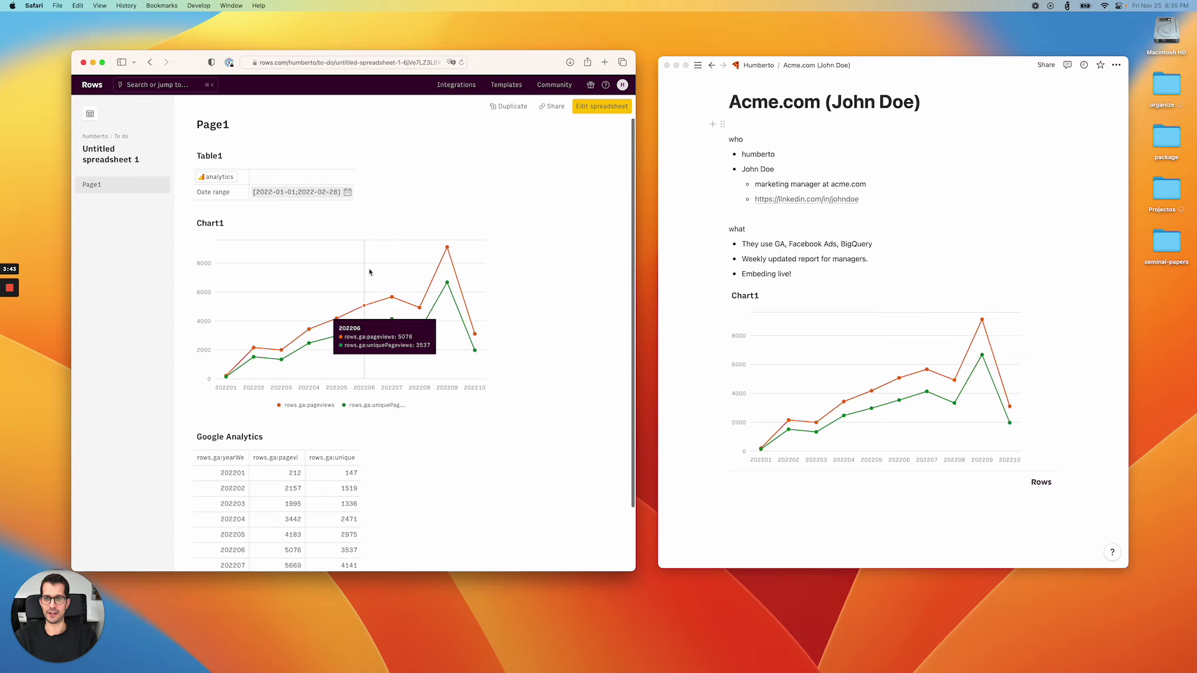
click(348, 192)
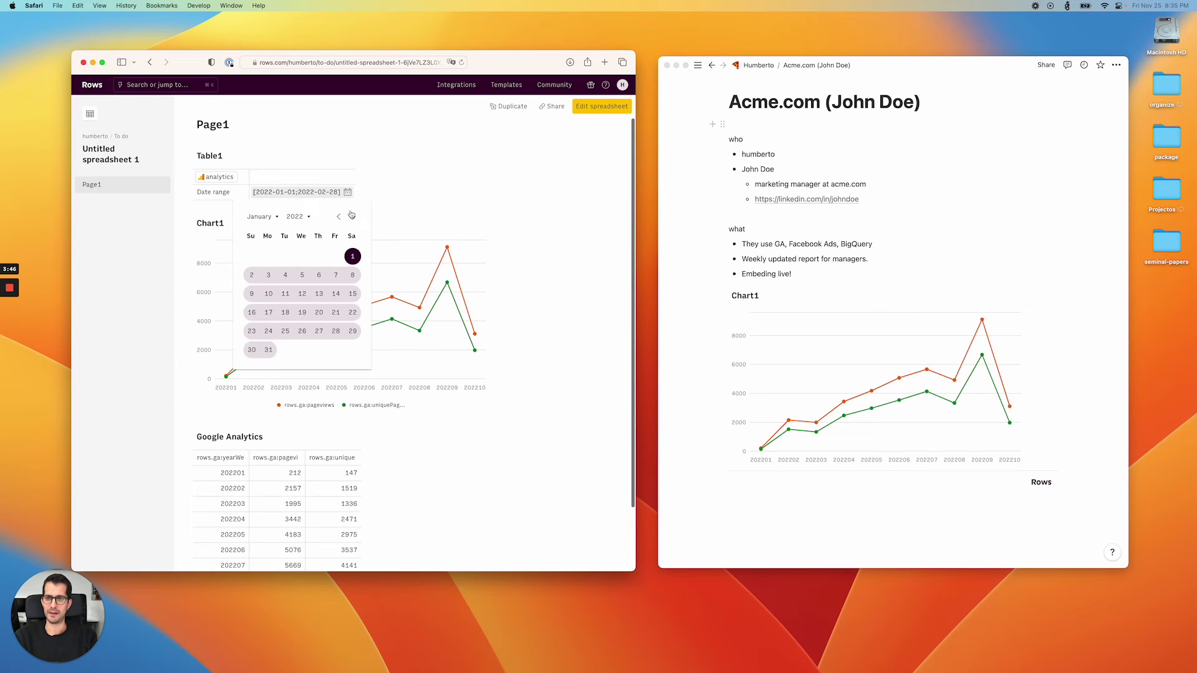
click(353, 256)
click(354, 217)
click(354, 217)
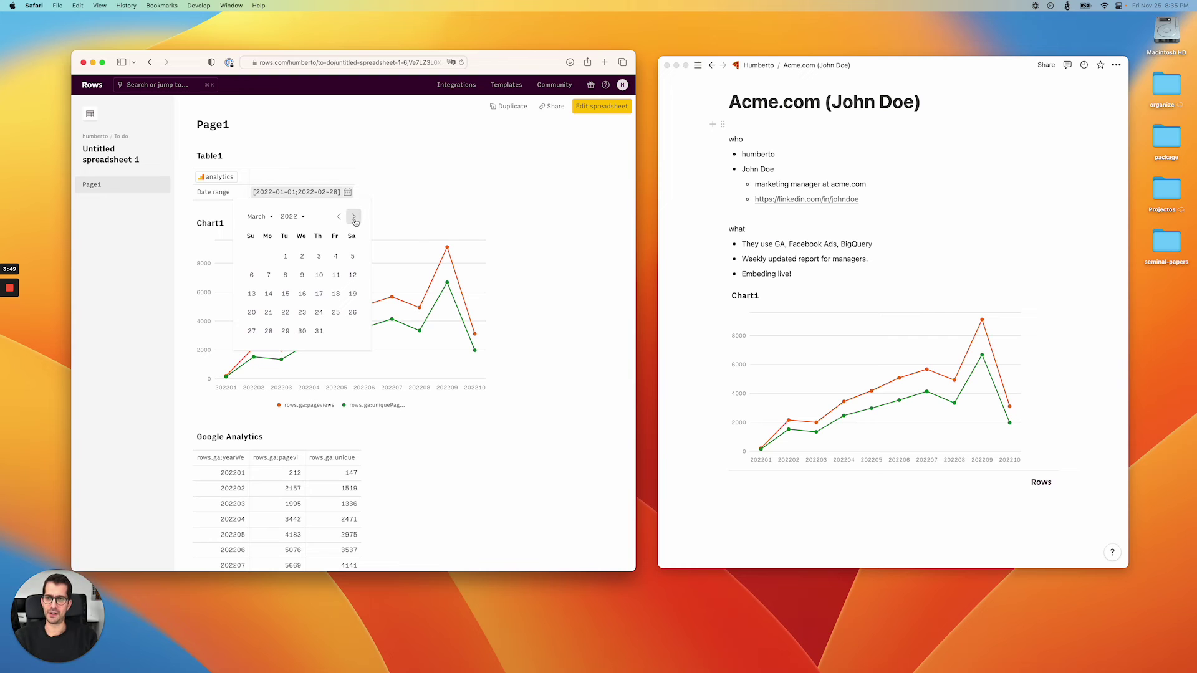
click(319, 332)
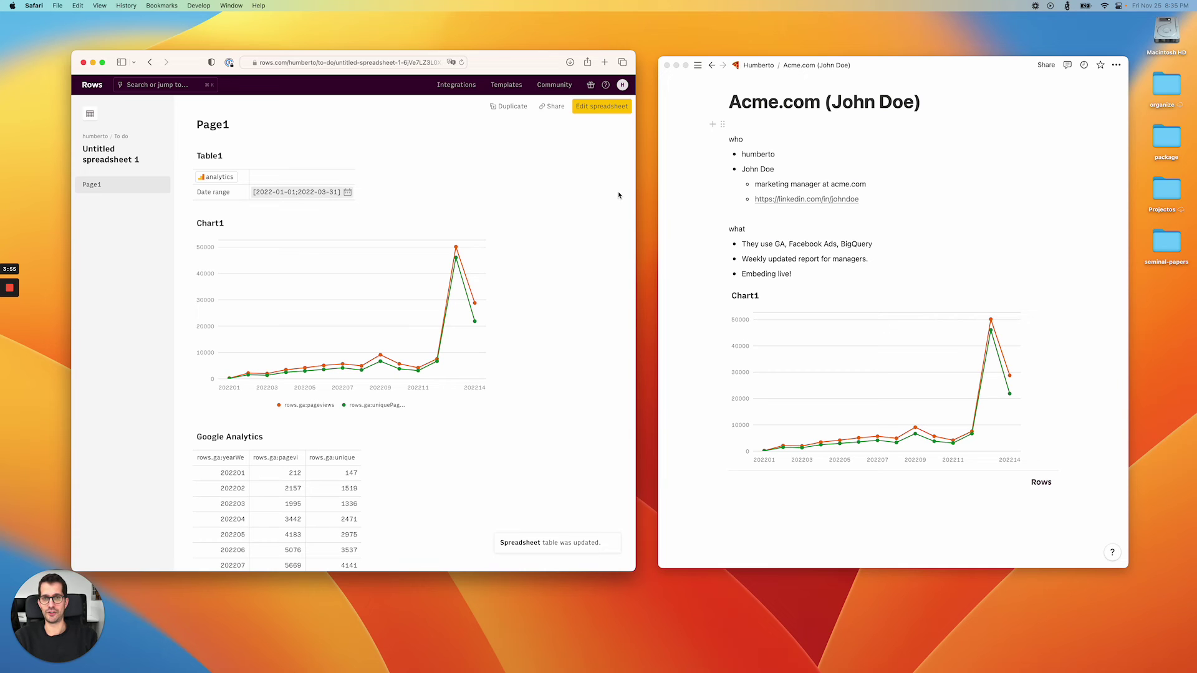
- Return to editing and copy Table1's embed URL from its Embed dialog
click(601, 106)
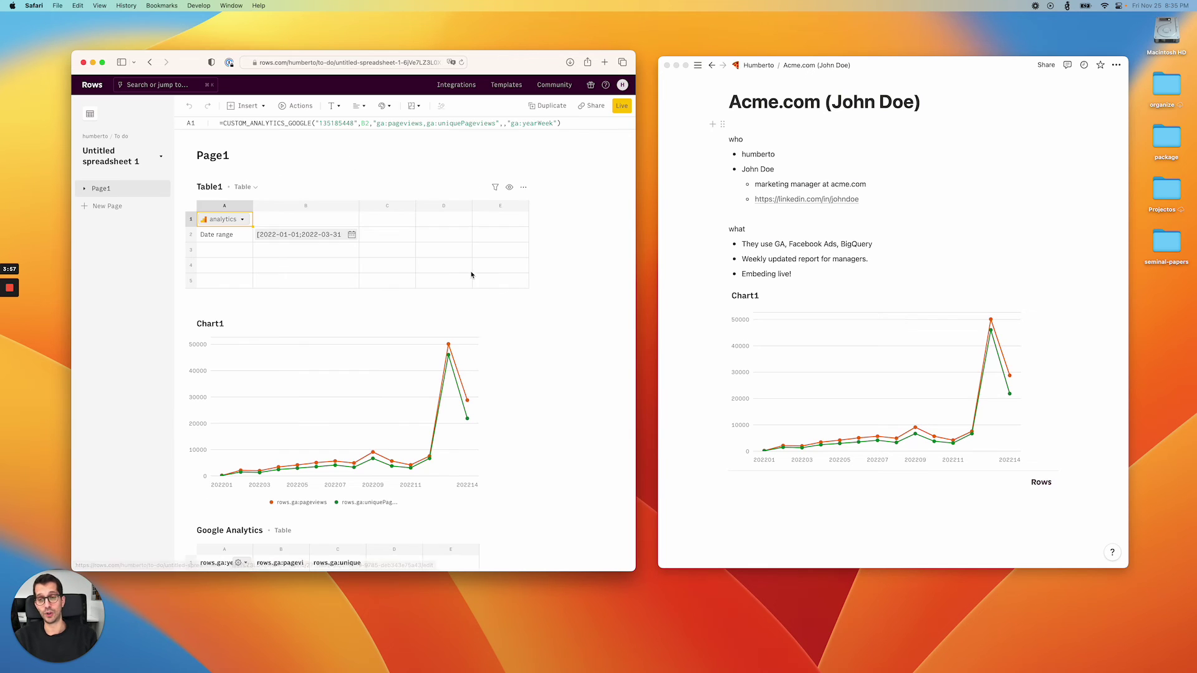
click(524, 188)
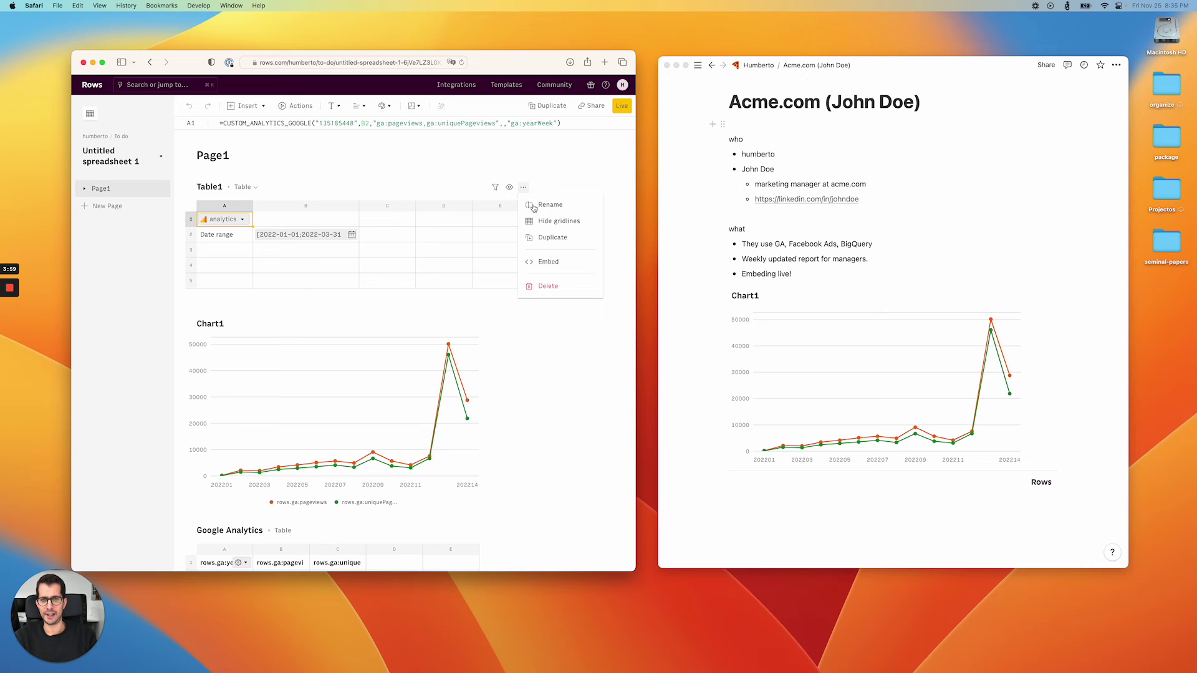
click(542, 262)
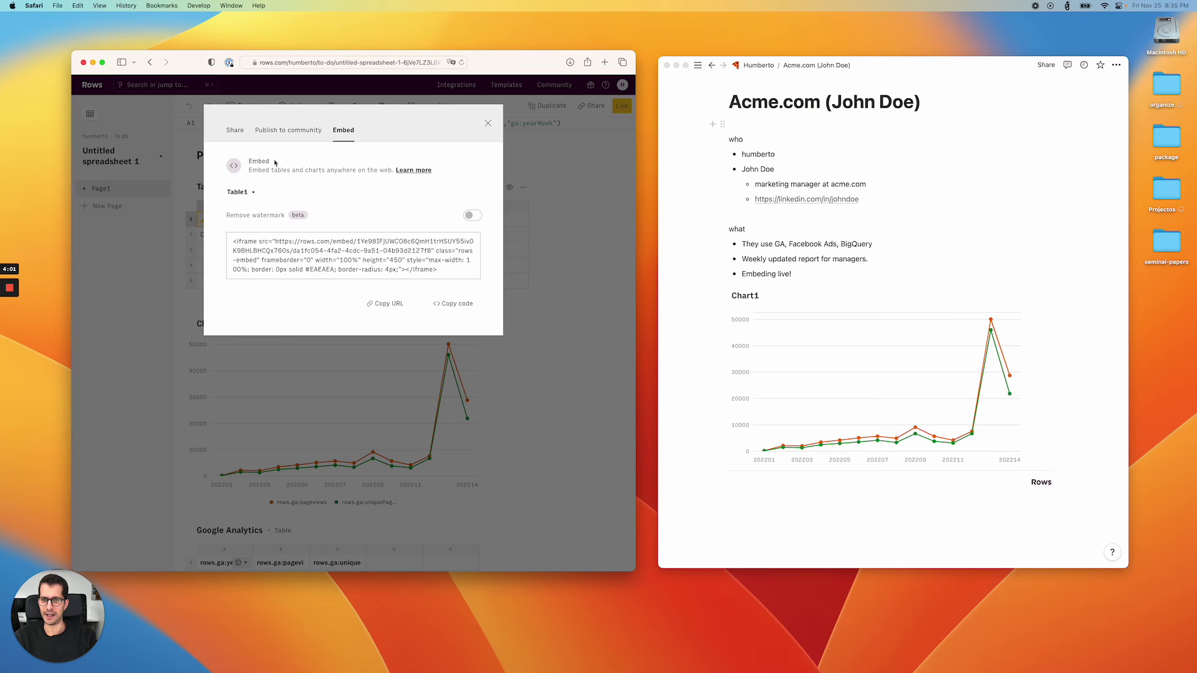
click(399, 304)
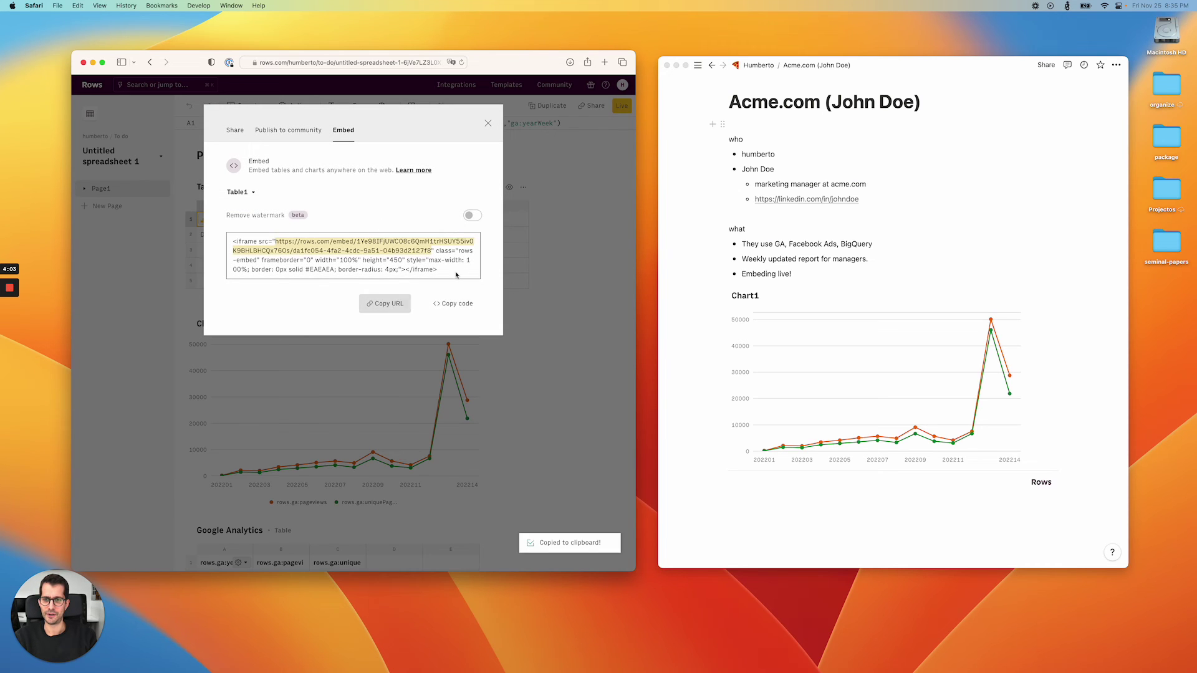
click(561, 280)
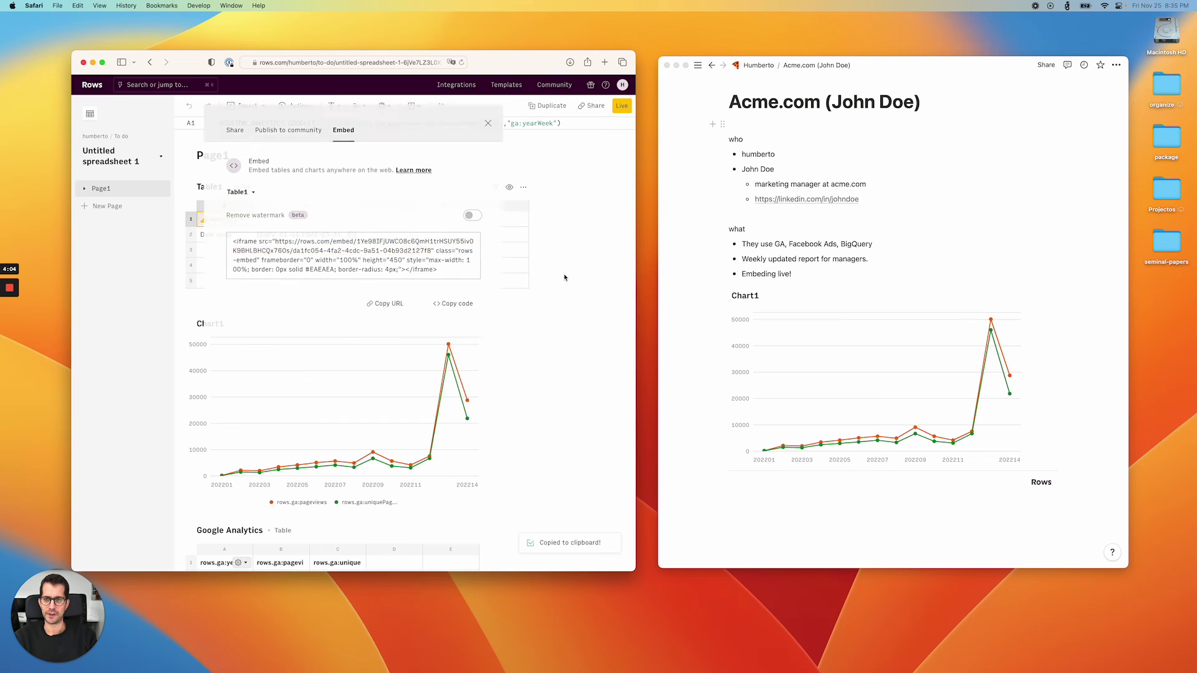
- Insert an /embed block below 'Embeding live!' with the Table1 link, then shorten it
click(904, 299)
key(Return)
key(Return)
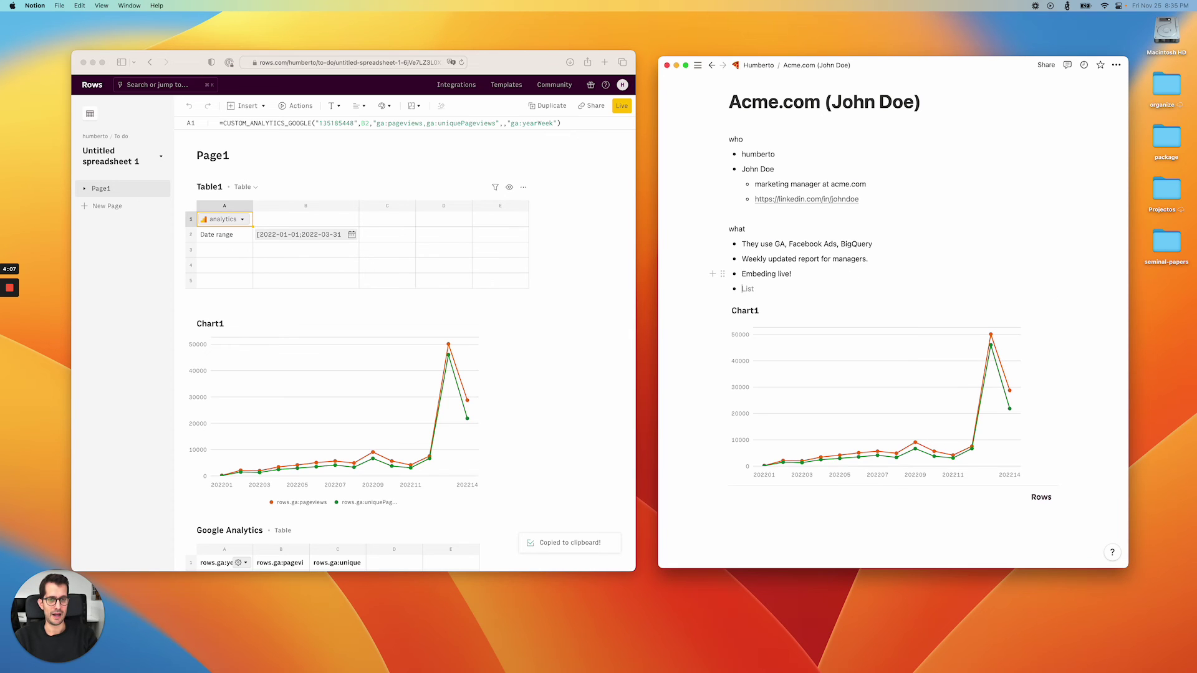
text(/em)
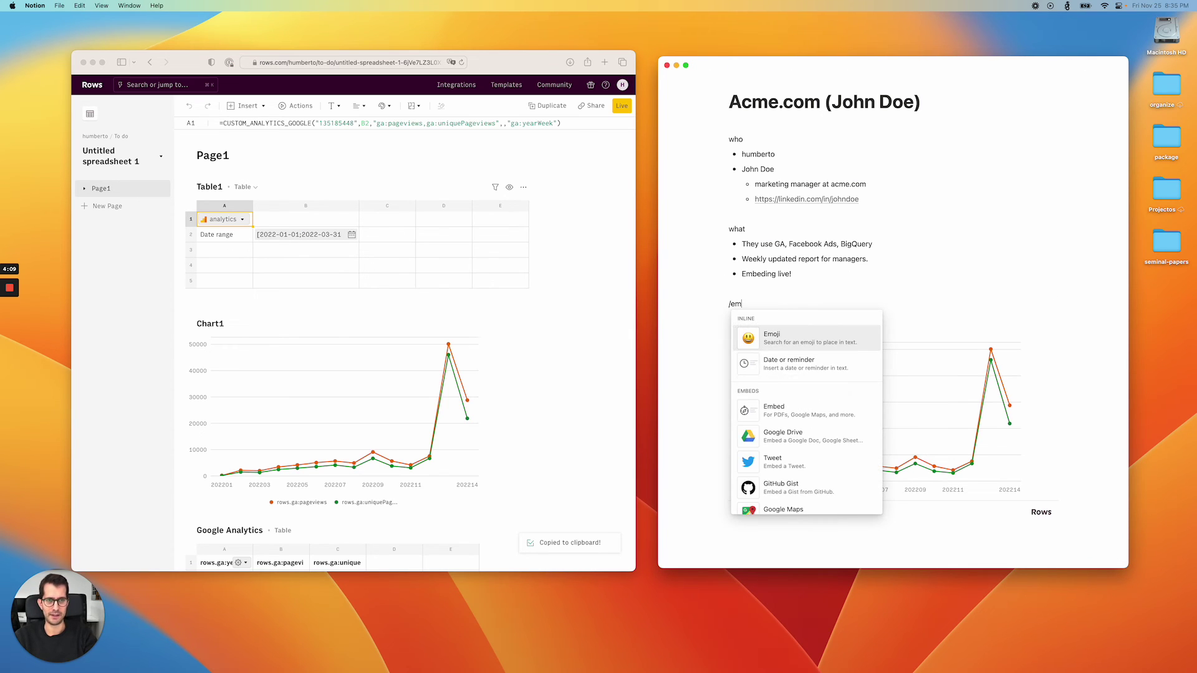
key(Down)
key(Down)
key(Return)
key(super+v)
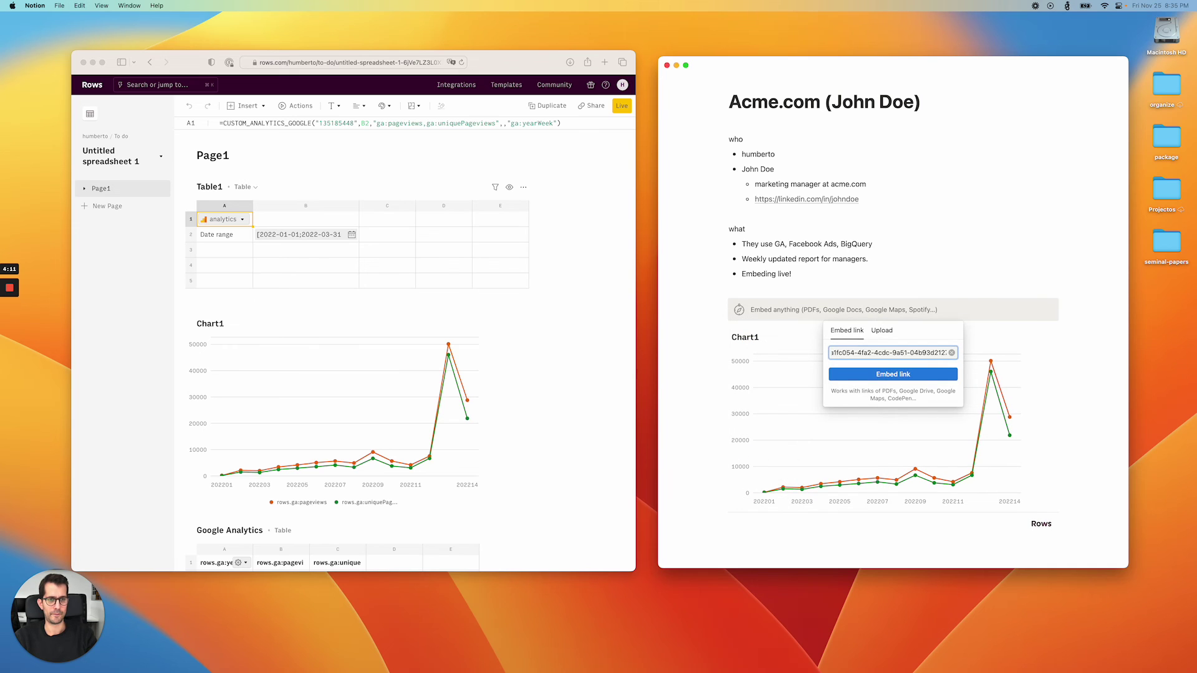
key(Return)
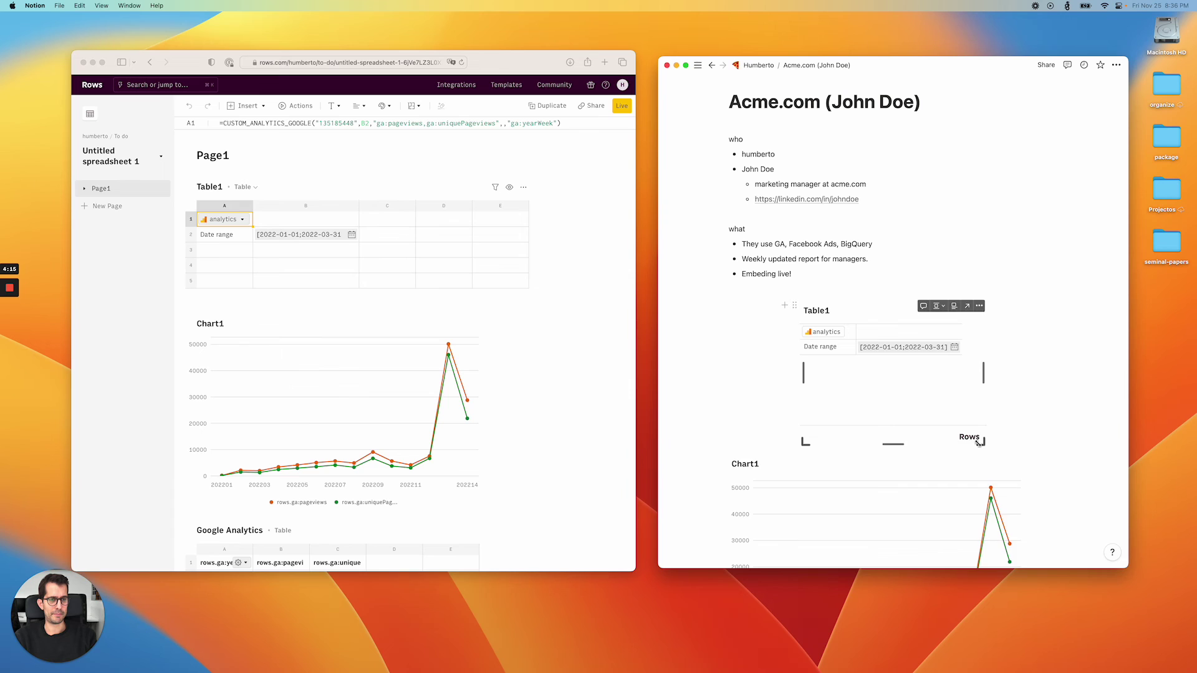
drag(979, 443, 977, 377)
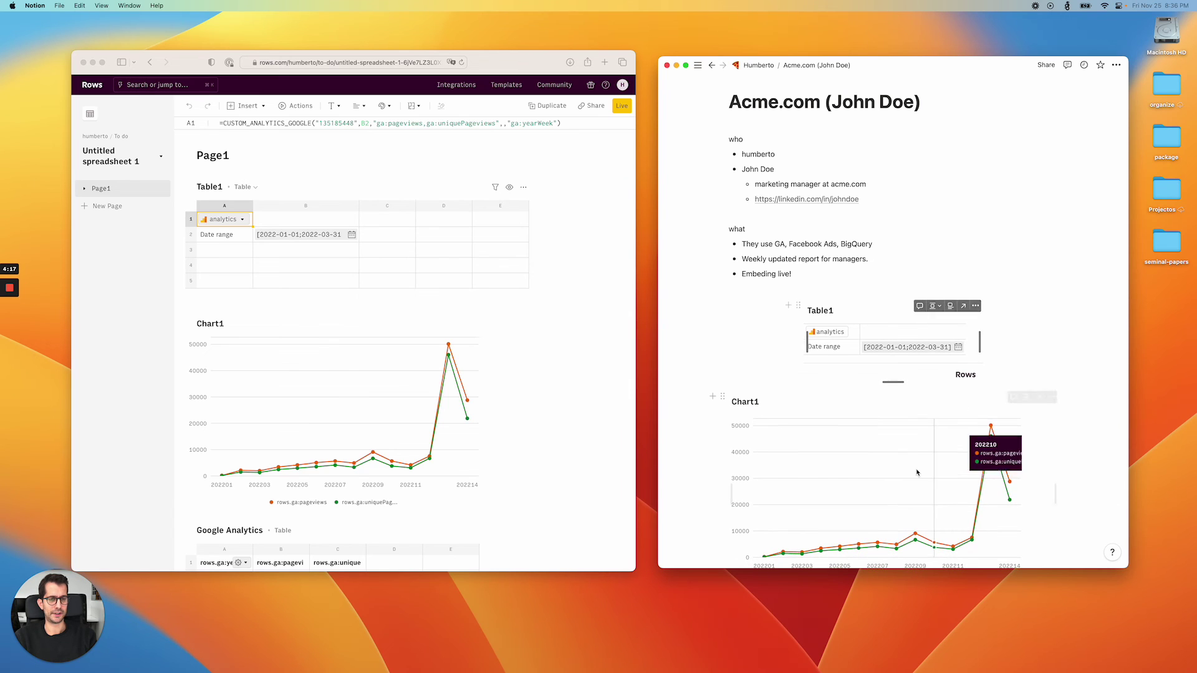
- Enlarge the Table1 embed and set its date range to 2022-01-01;2022-01-31
scroll(917, 473, down, 3)
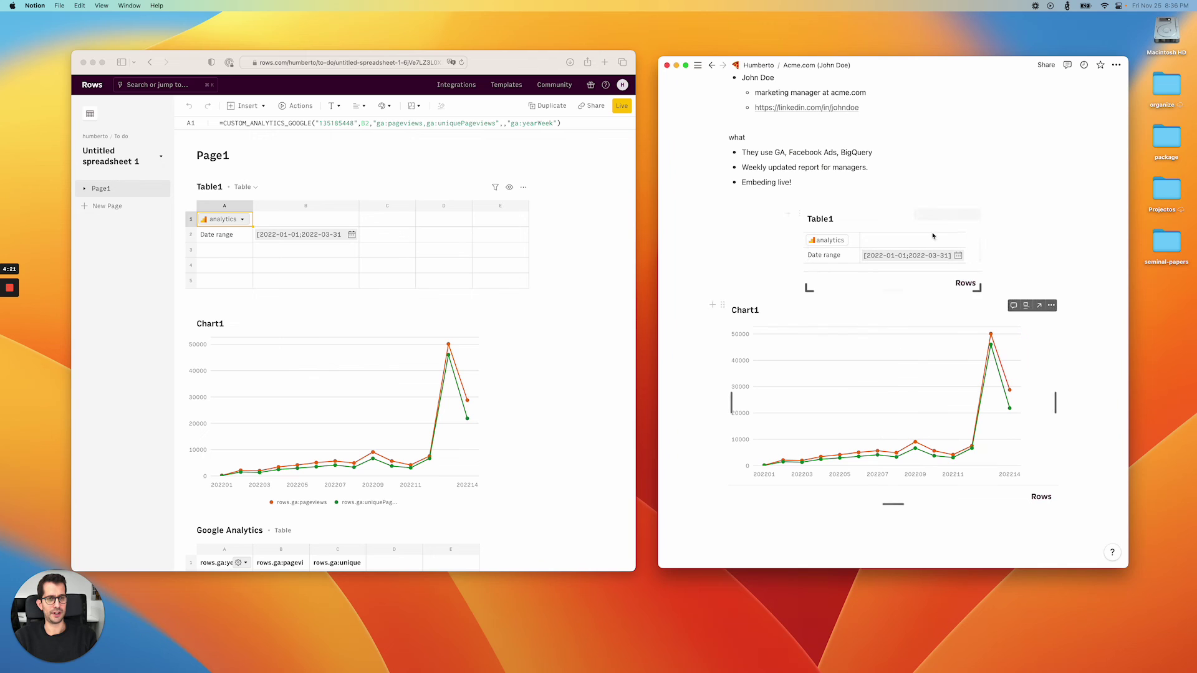
click(958, 255)
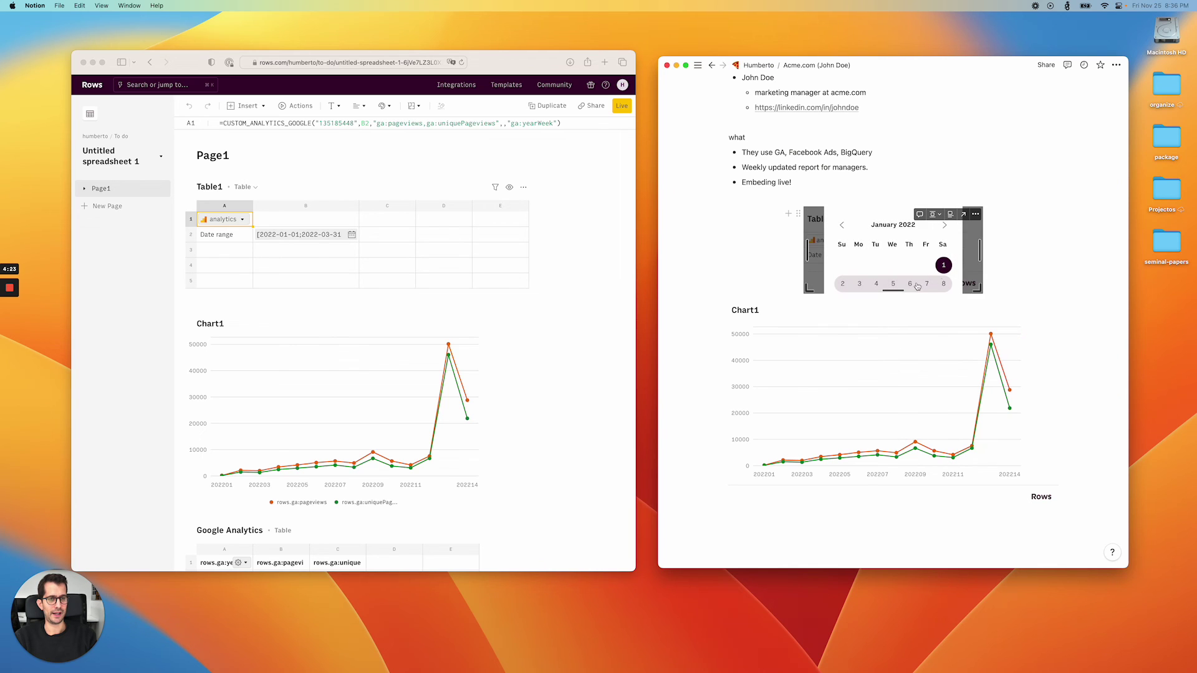
drag(893, 286, 886, 431)
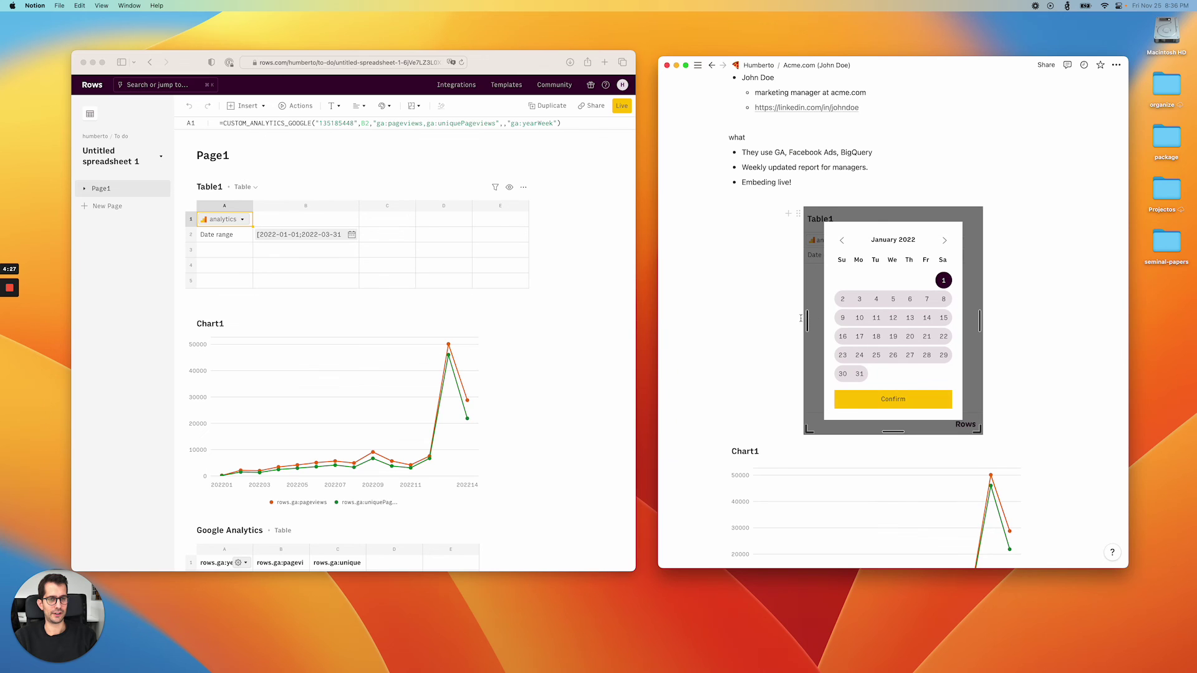
drag(805, 320, 771, 320)
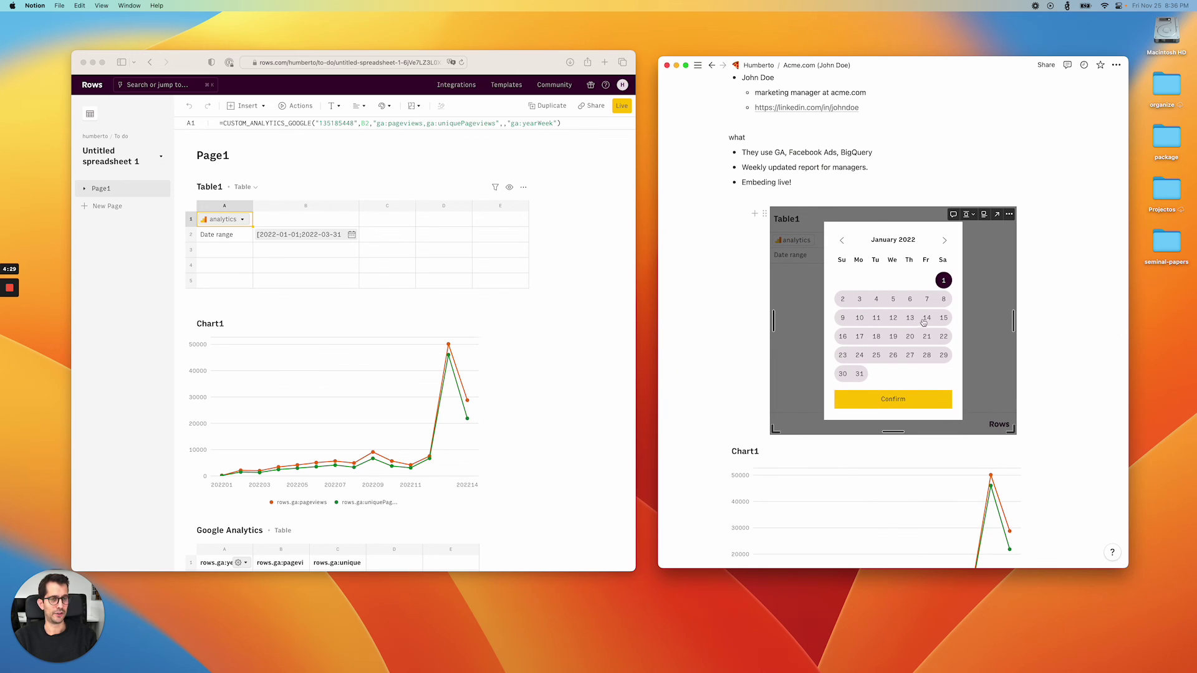
click(943, 280)
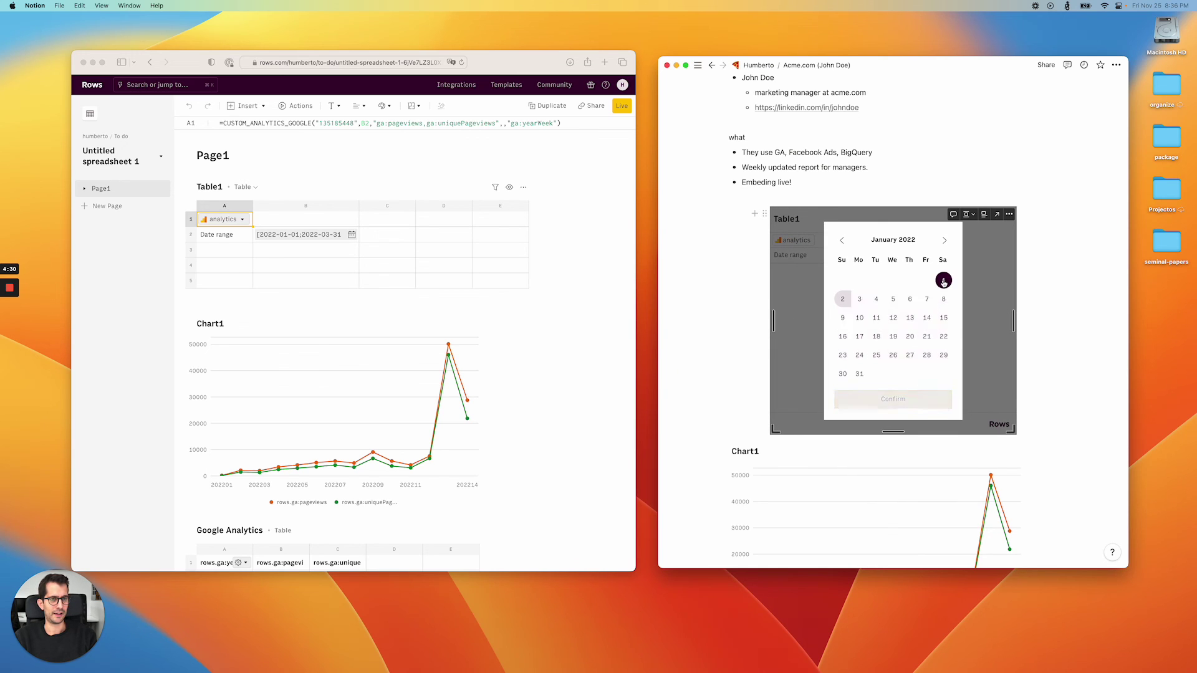
click(858, 374)
click(893, 399)
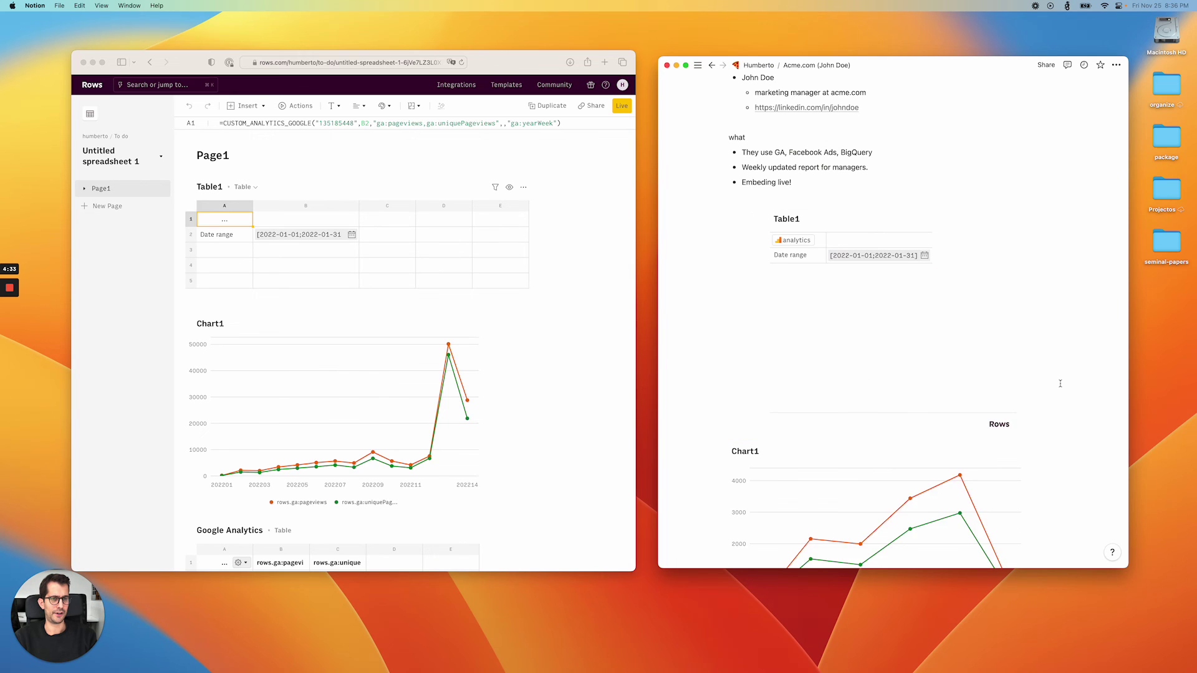
scroll(1060, 384, down, 3)
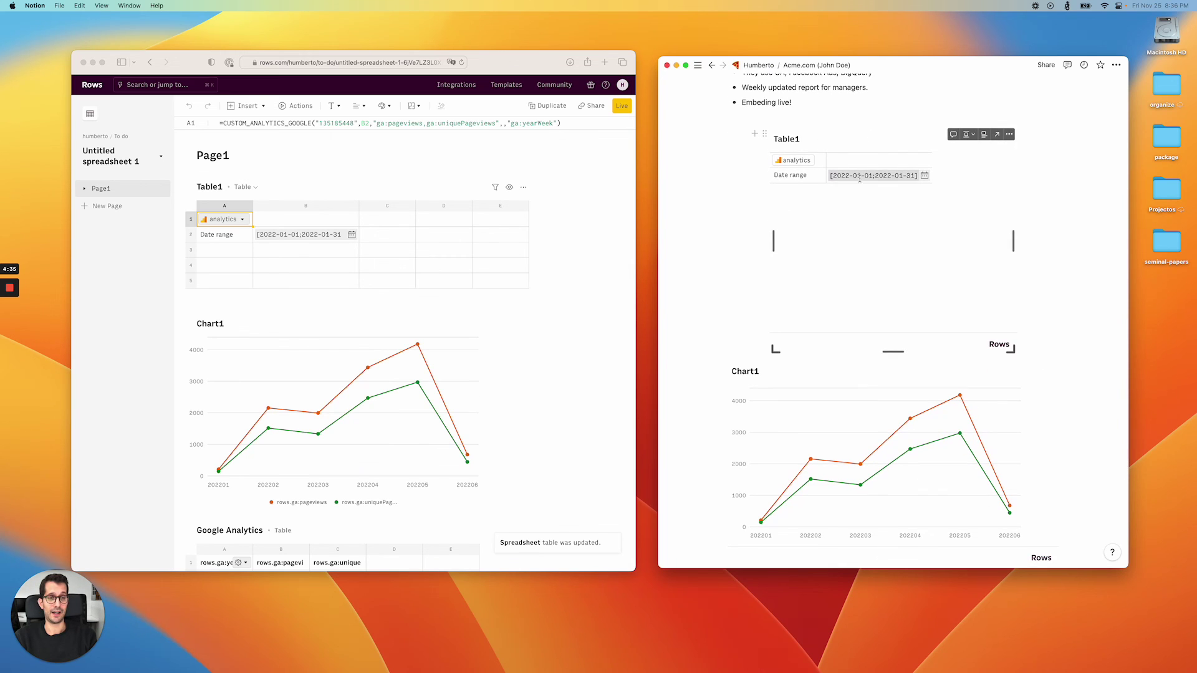